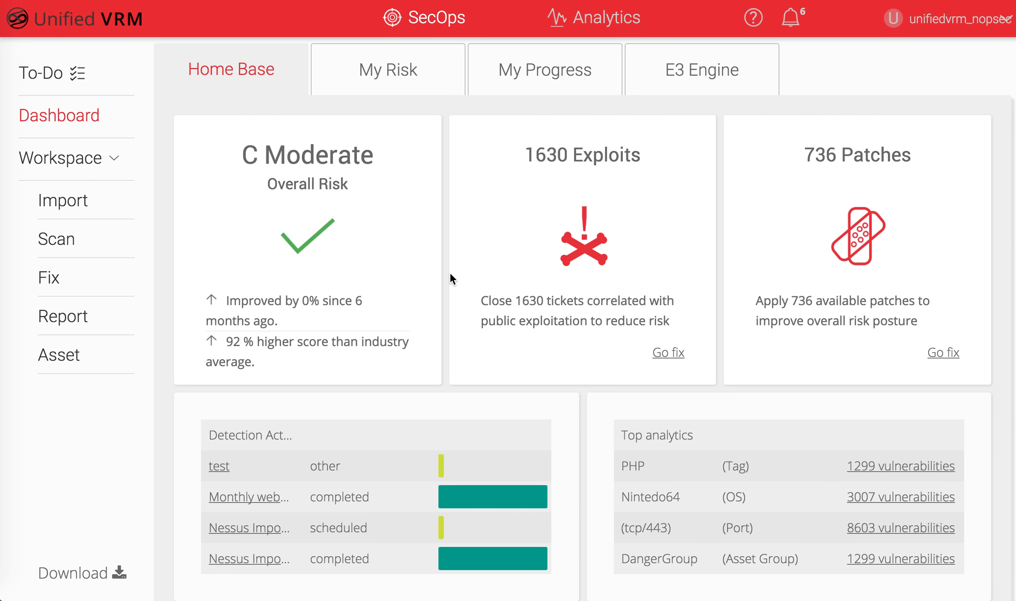
Open the E3 Engine dashboard and examine its raw and enriched vulnerability data and the run summary
{"action": "scroll", "coordinate": [451, 279], "scroll_direction": "down", "scroll_amount": 1}
{"action": "scroll", "coordinate": [451, 279], "scroll_direction": "up", "scroll_amount": 1}
{"action": "left_click", "coordinate": [685, 75]}
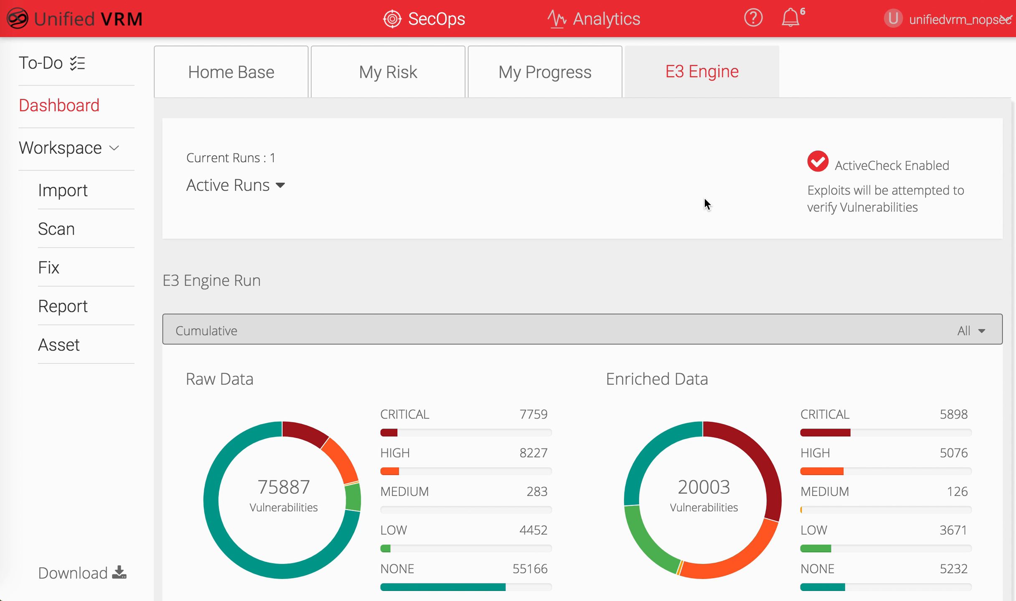
{"action": "scroll", "coordinate": [647, 213], "scroll_direction": "down", "scroll_amount": 5}
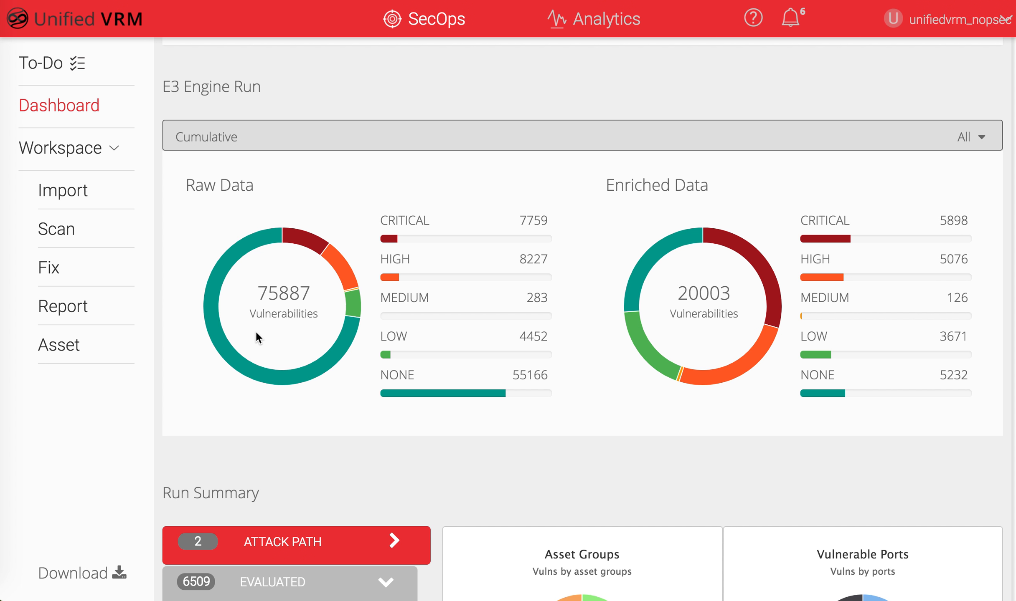
{"action": "scroll", "coordinate": [255, 330], "scroll_direction": "down", "scroll_amount": 3}
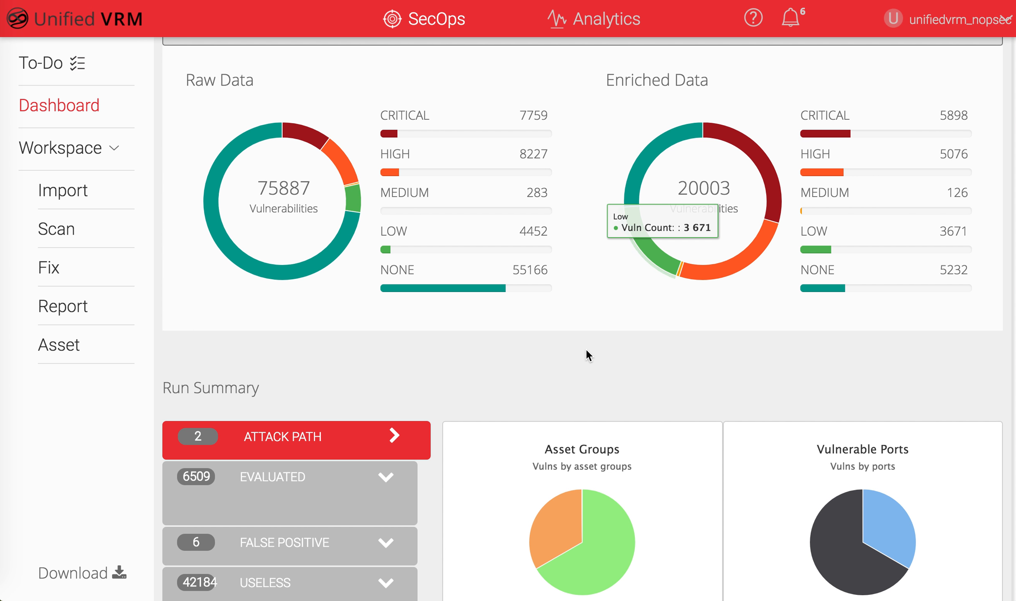
{"action": "scroll", "coordinate": [585, 349], "scroll_direction": "down", "scroll_amount": 9}
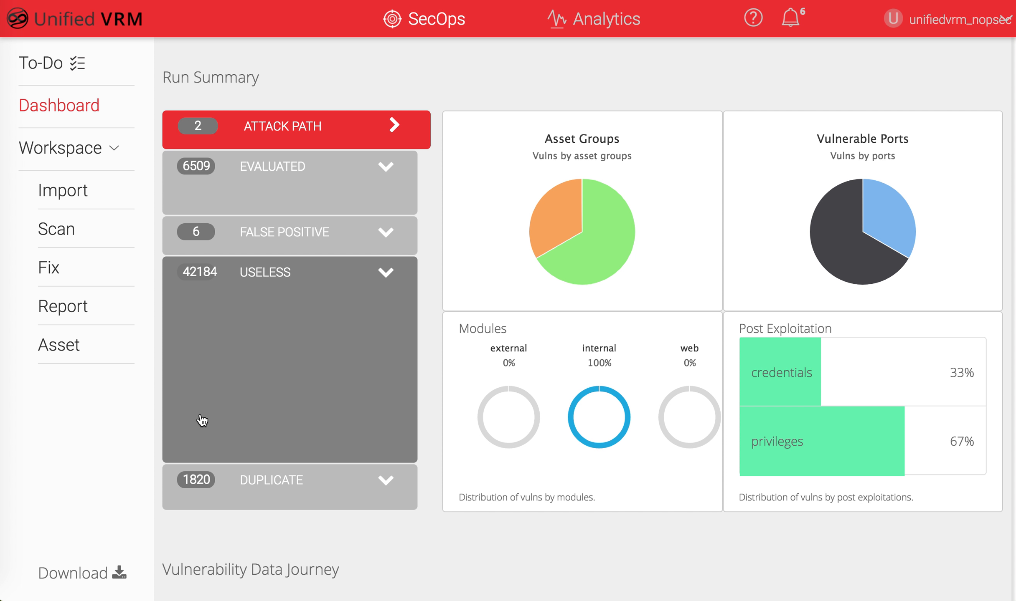
{"action": "scroll", "coordinate": [202, 420], "scroll_direction": "up", "scroll_amount": 10}
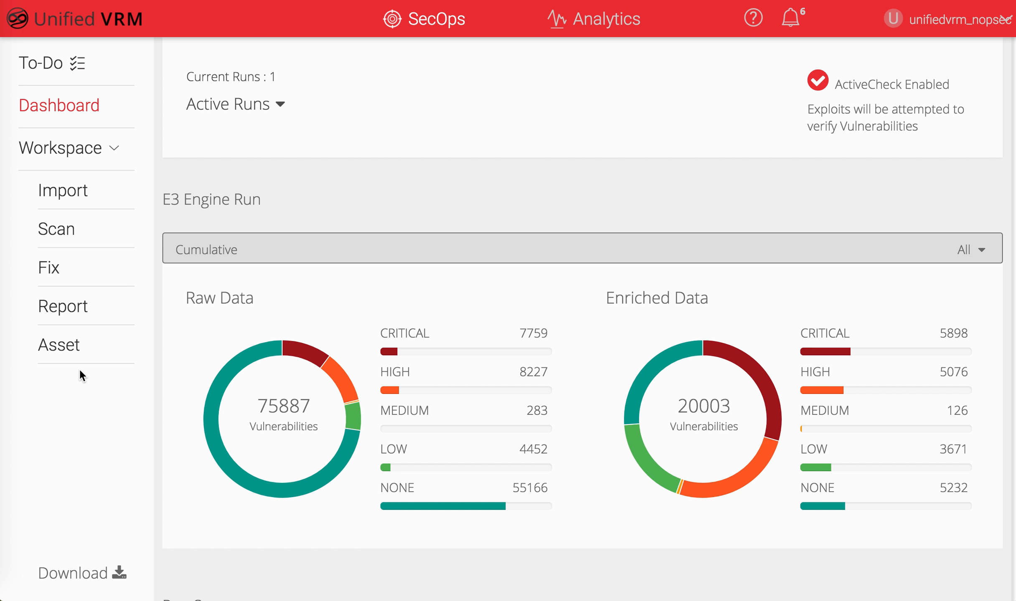
Open the scan import page and review the Nessus file format and the web scanner upload options
{"action": "left_click", "coordinate": [70, 193]}
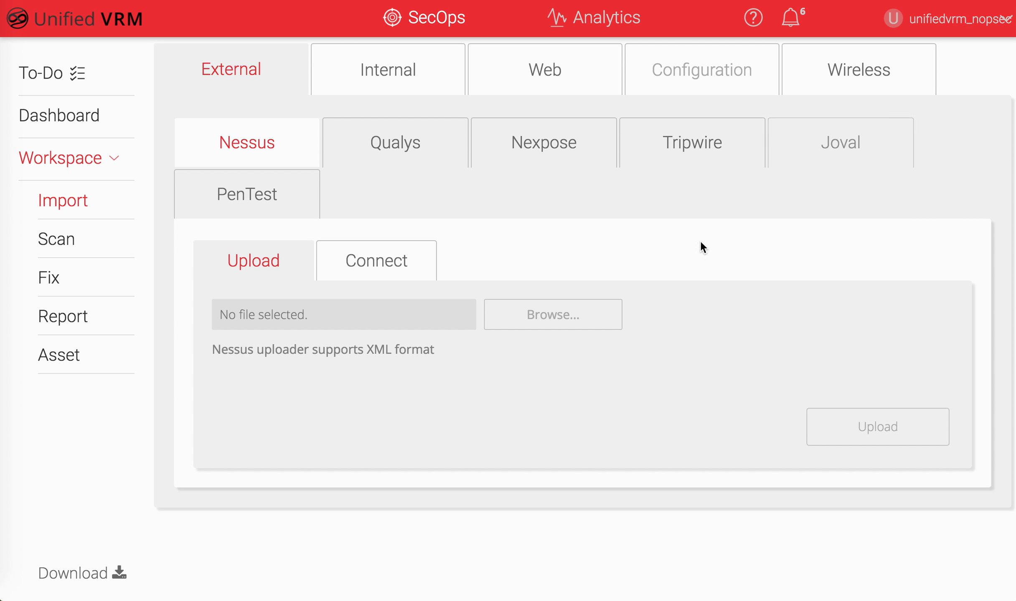
{"action": "left_click_drag", "start_coordinate": [360, 350], "coordinate": [405, 349]}
{"action": "left_click", "coordinate": [405, 349]}
{"action": "left_click", "coordinate": [545, 66]}
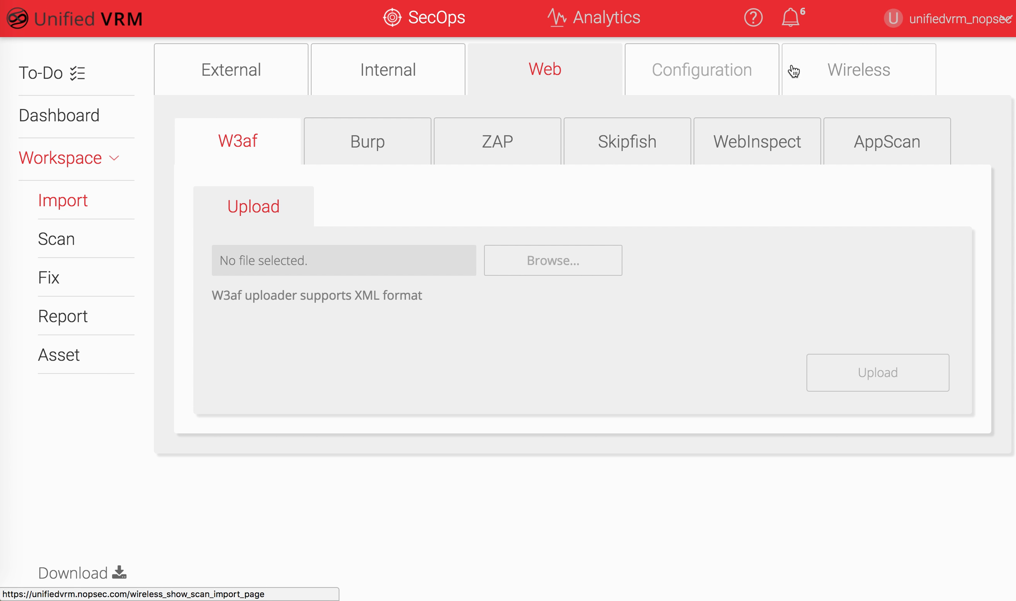
Check the file formats of the external PenTest uploader and open the Nessus account connection form
{"action": "left_click", "coordinate": [248, 86]}
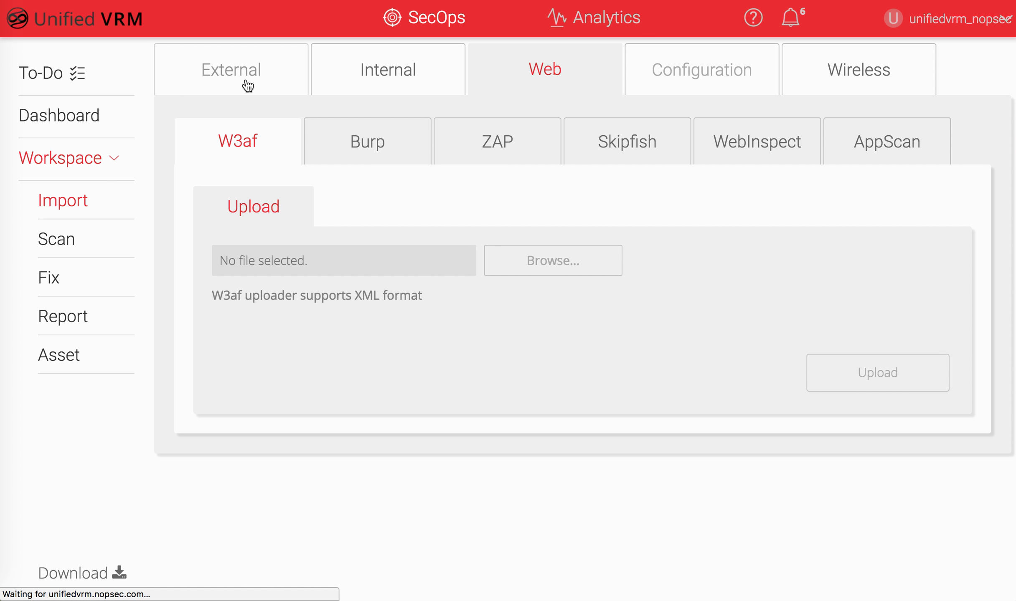
{"action": "left_click", "coordinate": [262, 194]}
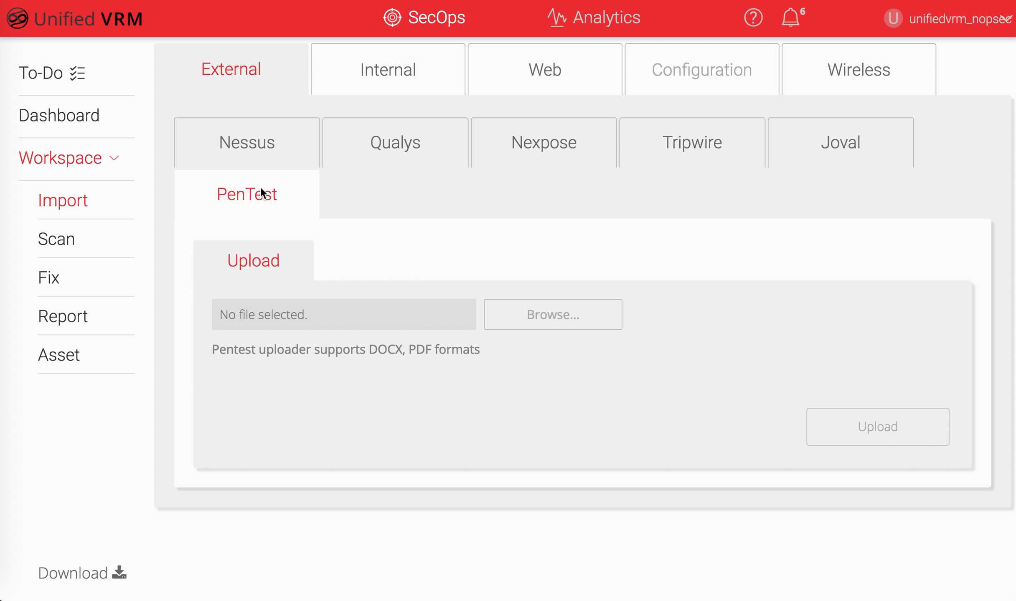
{"action": "left_click_drag", "start_coordinate": [378, 350], "coordinate": [466, 350]}
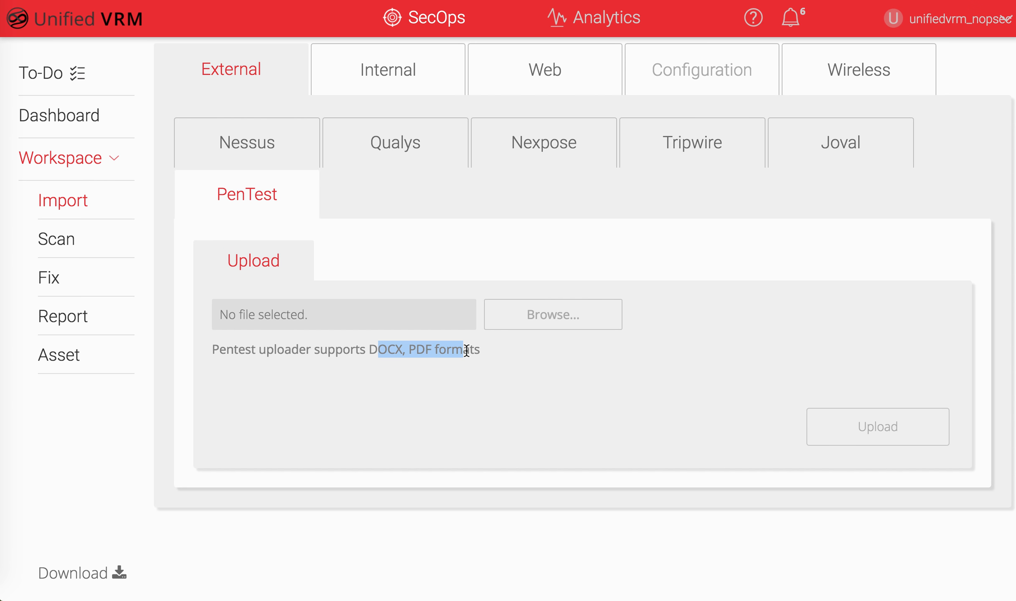
{"action": "left_click", "coordinate": [467, 350]}
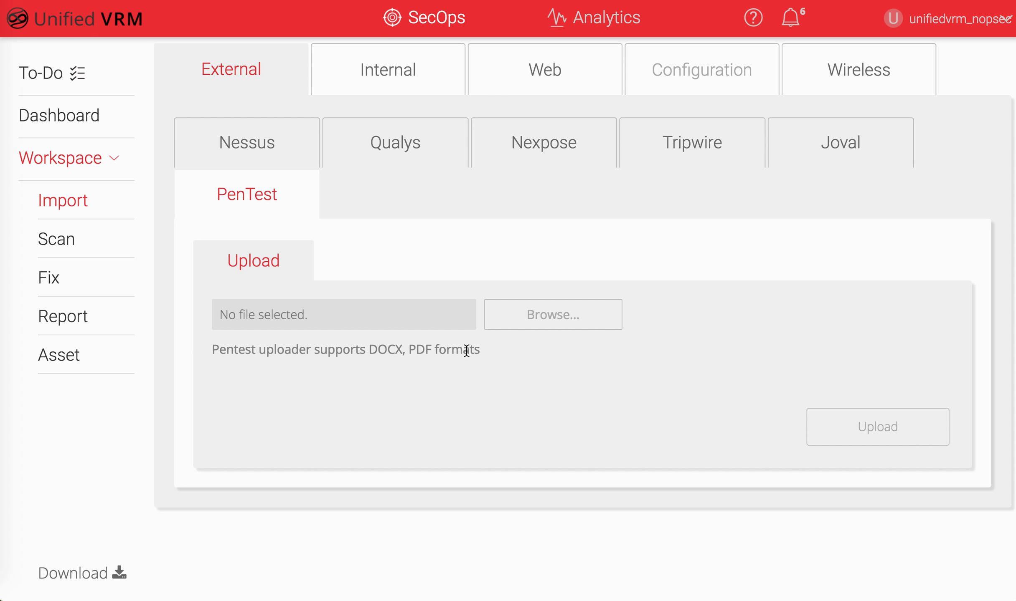
{"action": "left_click", "coordinate": [244, 144]}
{"action": "left_click", "coordinate": [369, 264]}
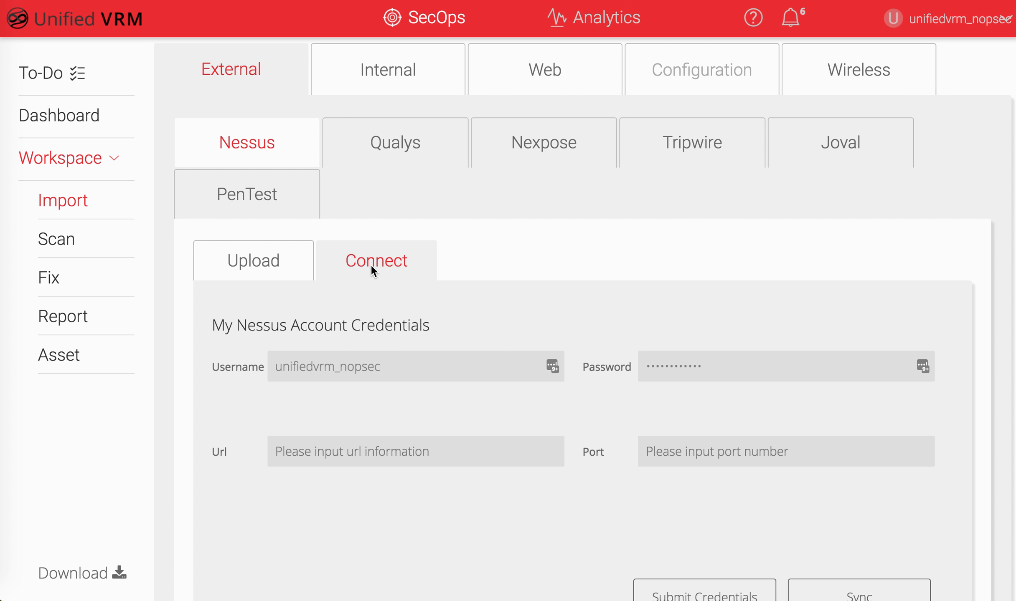
Review the scheduled and completed external scans
{"action": "left_click", "coordinate": [50, 246]}
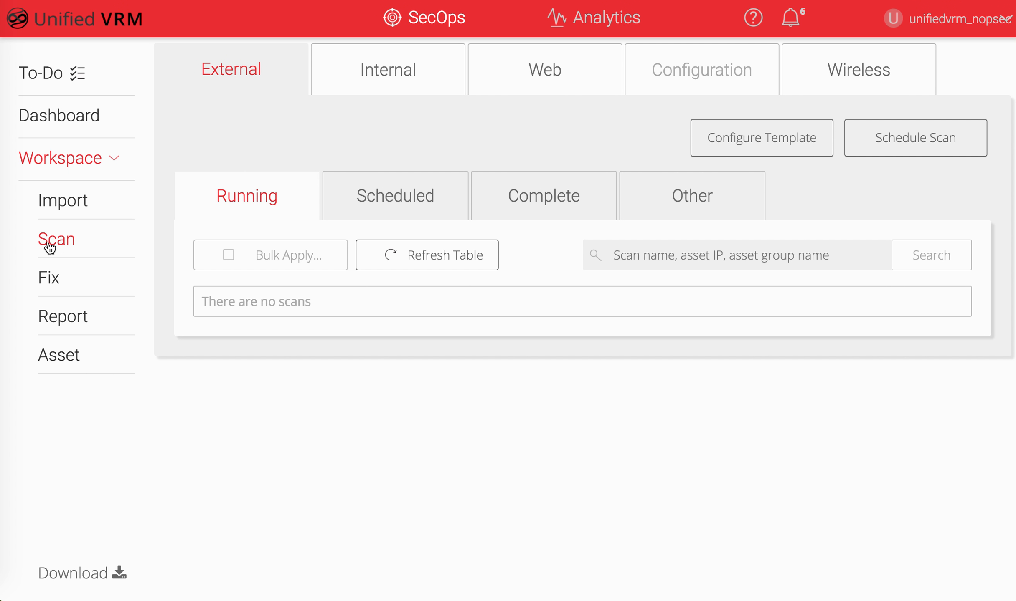
{"action": "left_click", "coordinate": [388, 211]}
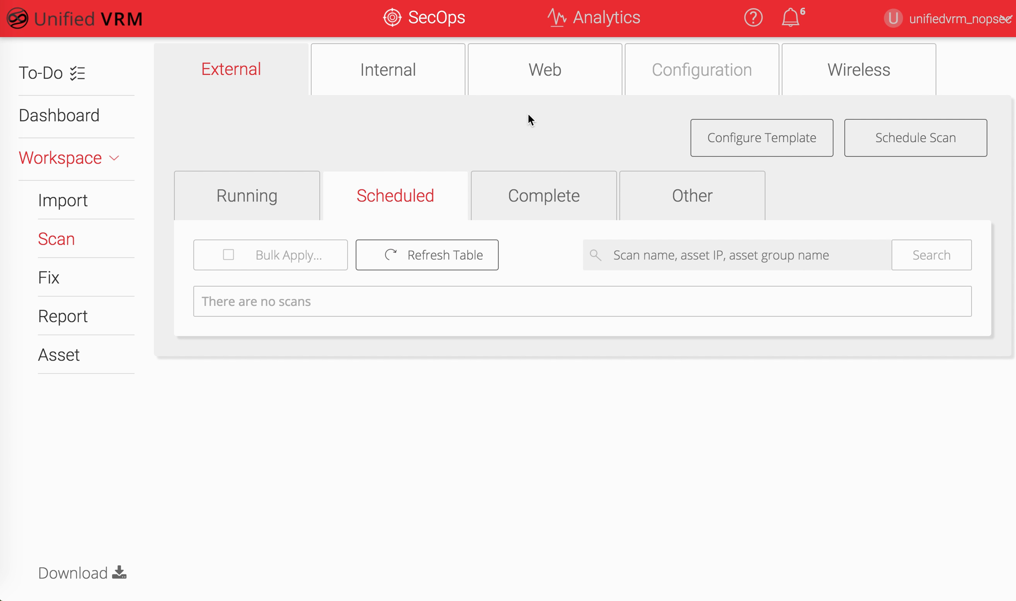
{"action": "left_click", "coordinate": [529, 194]}
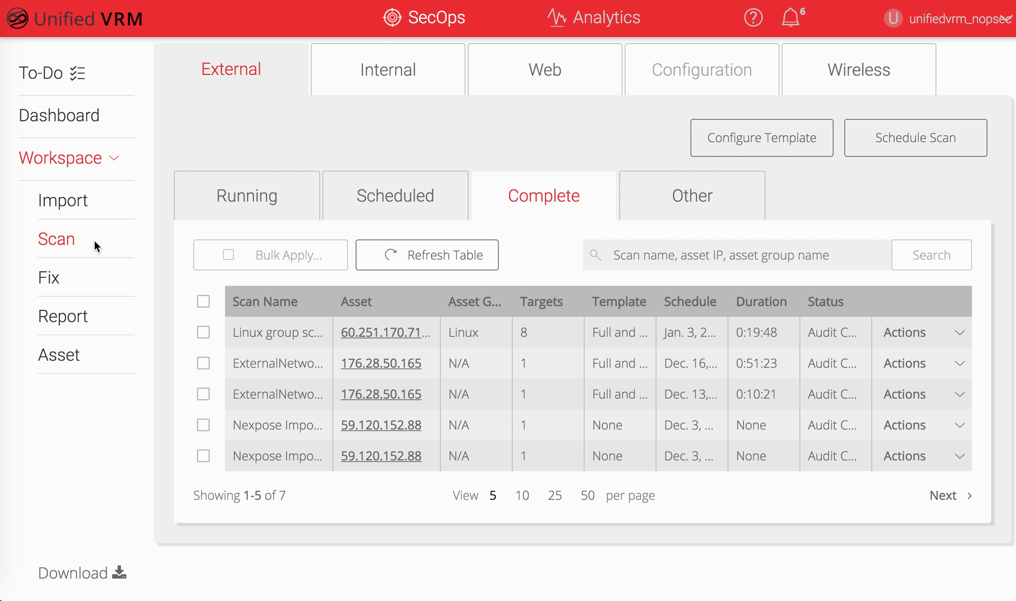
Review the summary and history of the OpenSSH Client Information Leak ticket among the external fix tickets
{"action": "left_click", "coordinate": [51, 284]}
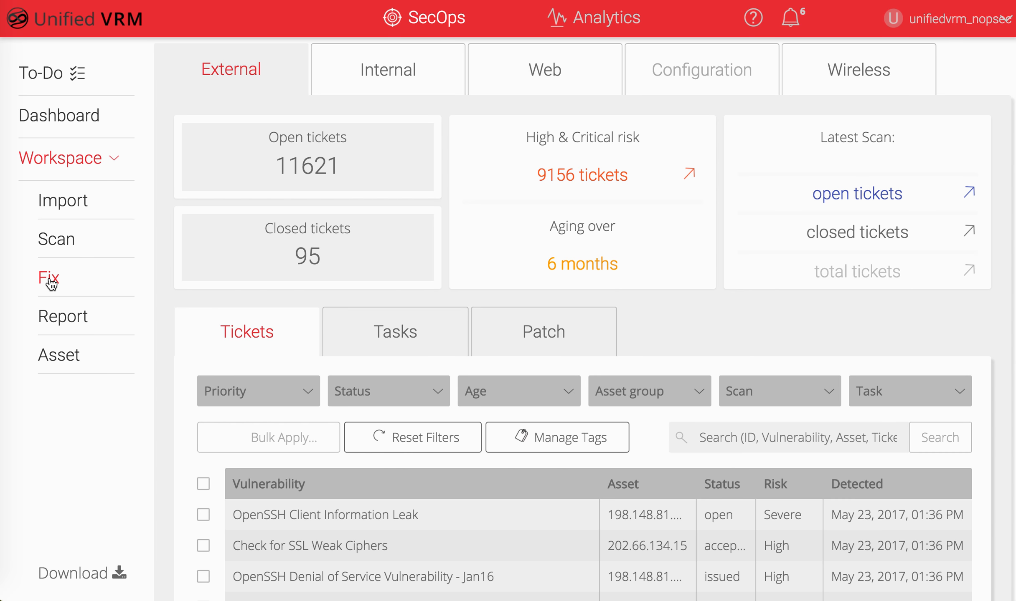
{"action": "scroll", "coordinate": [497, 232], "scroll_direction": "down", "scroll_amount": 6}
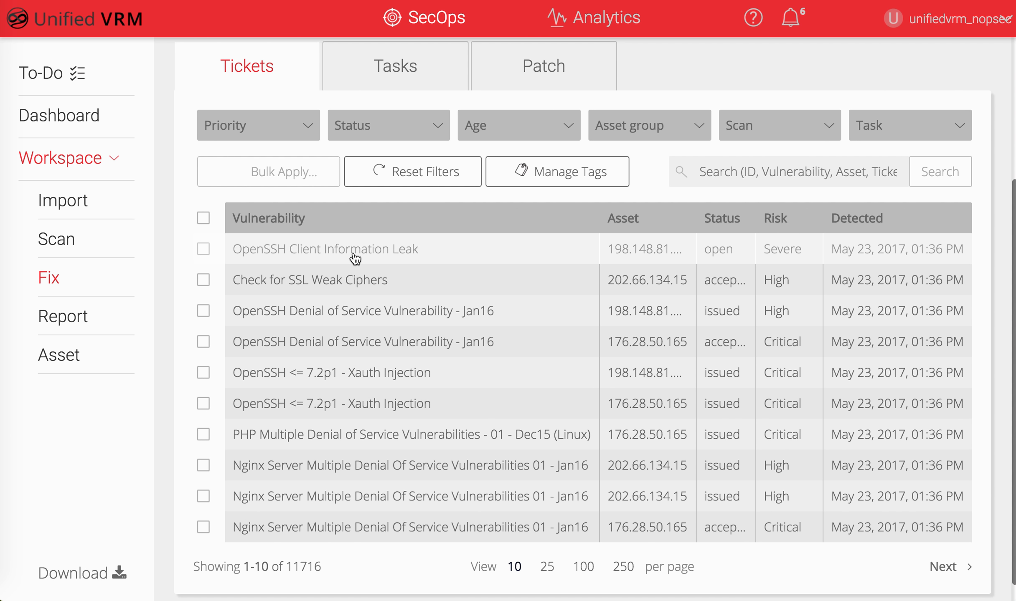
{"action": "left_click", "coordinate": [354, 256]}
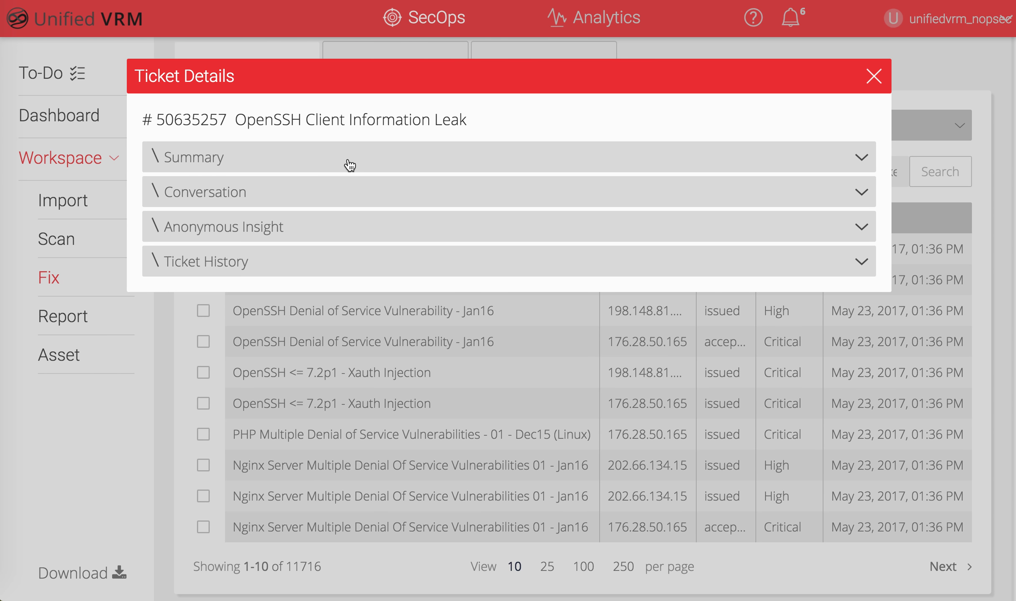
{"action": "left_click", "coordinate": [349, 164]}
{"action": "scroll", "coordinate": [305, 260], "scroll_direction": "down", "scroll_amount": 6}
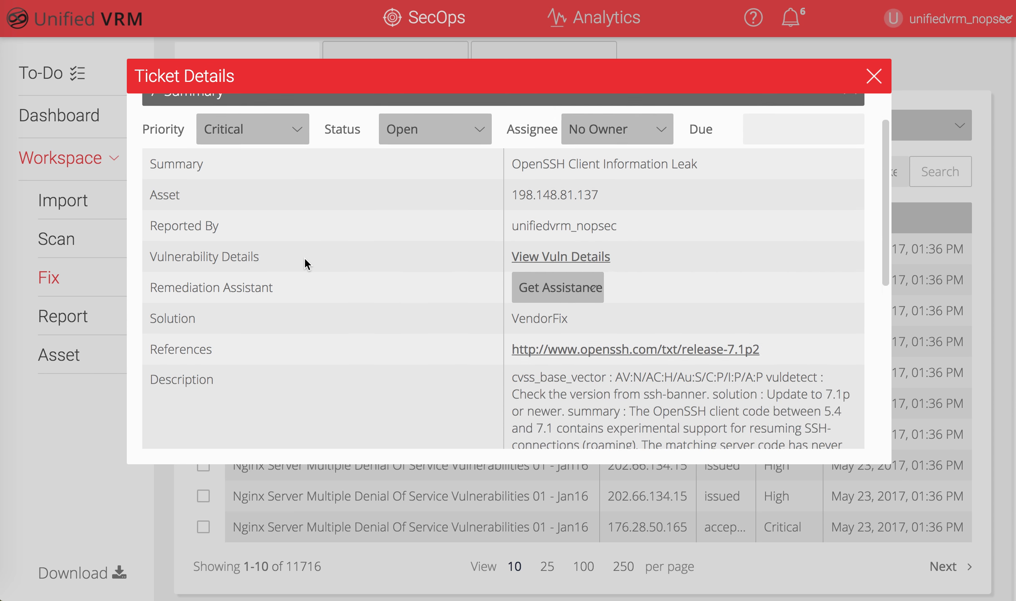
{"action": "scroll", "coordinate": [304, 257], "scroll_direction": "down", "scroll_amount": 4}
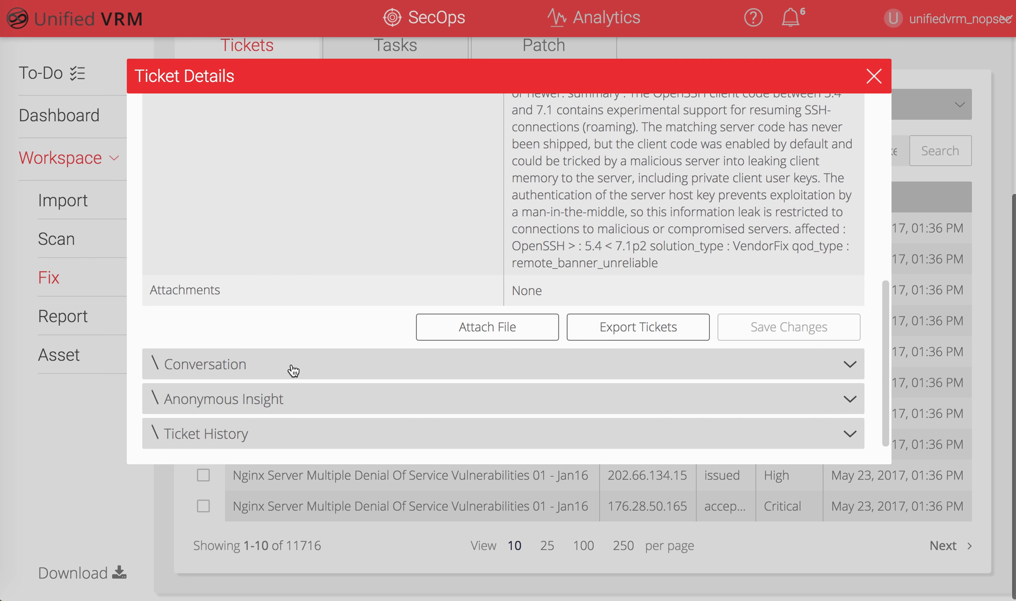
{"action": "left_click", "coordinate": [276, 441]}
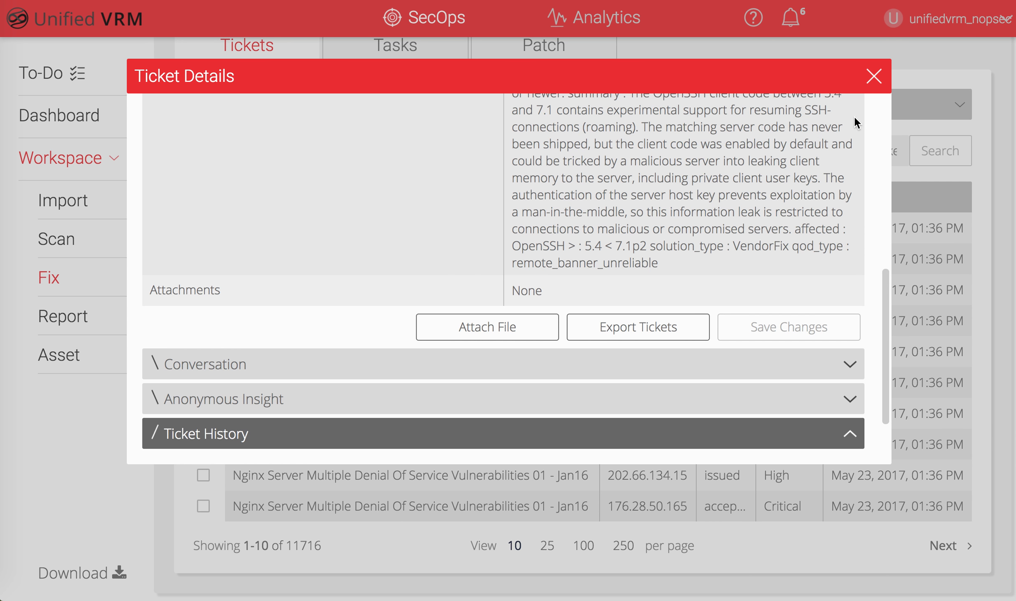
{"action": "left_click", "coordinate": [873, 76]}
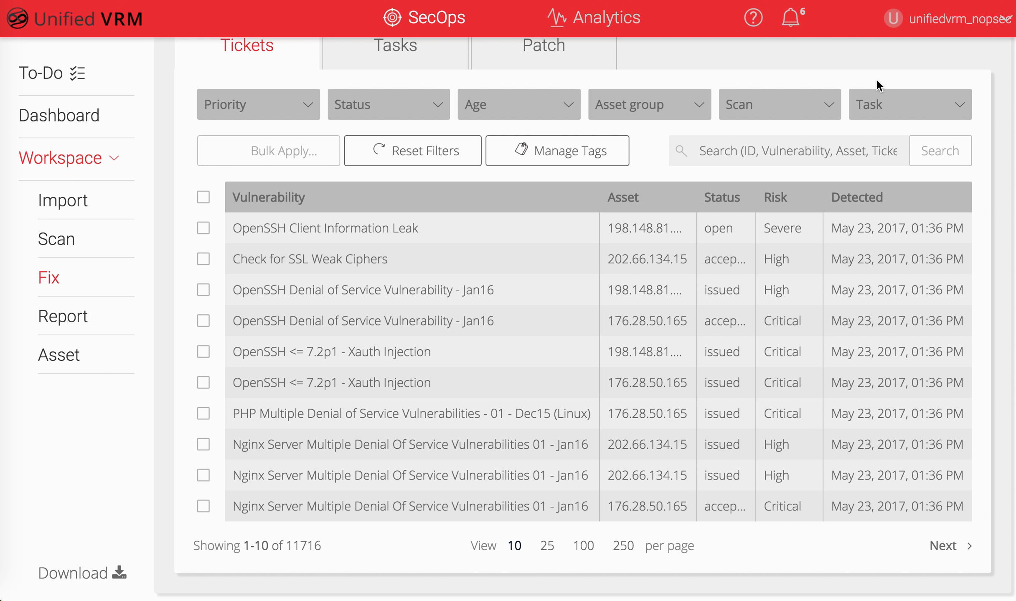
Move the Heartbeat task from Pending Verification to In Progress on the remediation task board
{"action": "scroll", "coordinate": [876, 82], "scroll_direction": "up", "scroll_amount": 5}
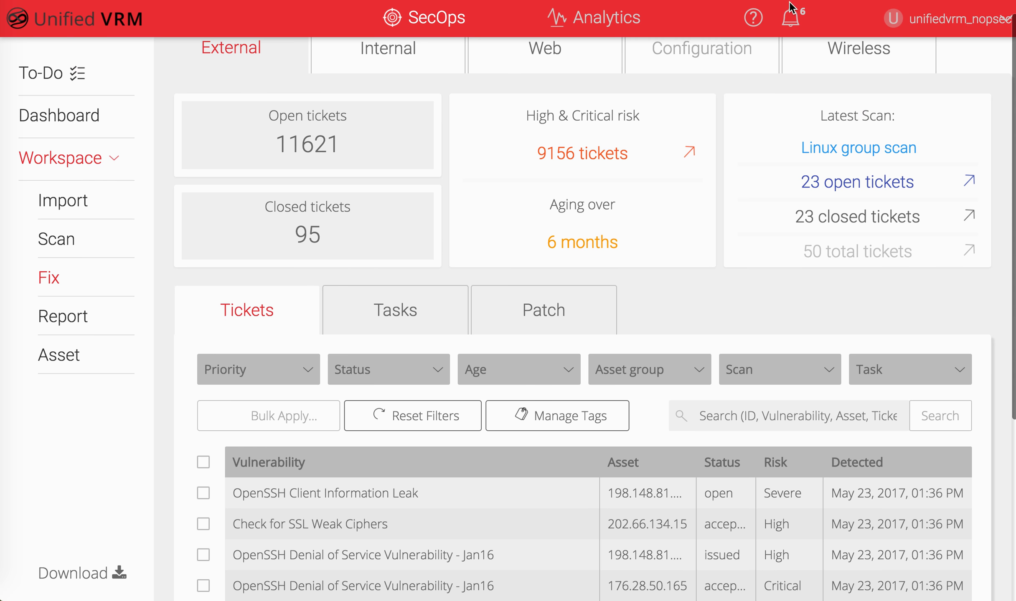
{"action": "left_click", "coordinate": [428, 310]}
{"action": "scroll", "coordinate": [423, 307], "scroll_direction": "down", "scroll_amount": 5}
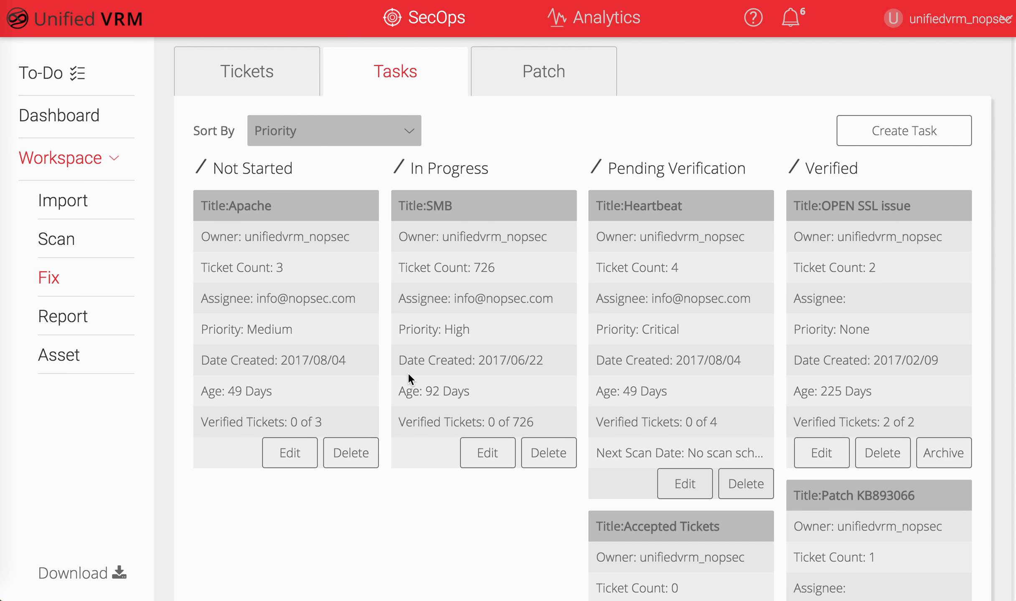
{"action": "scroll", "coordinate": [408, 374], "scroll_direction": "up", "scroll_amount": 2}
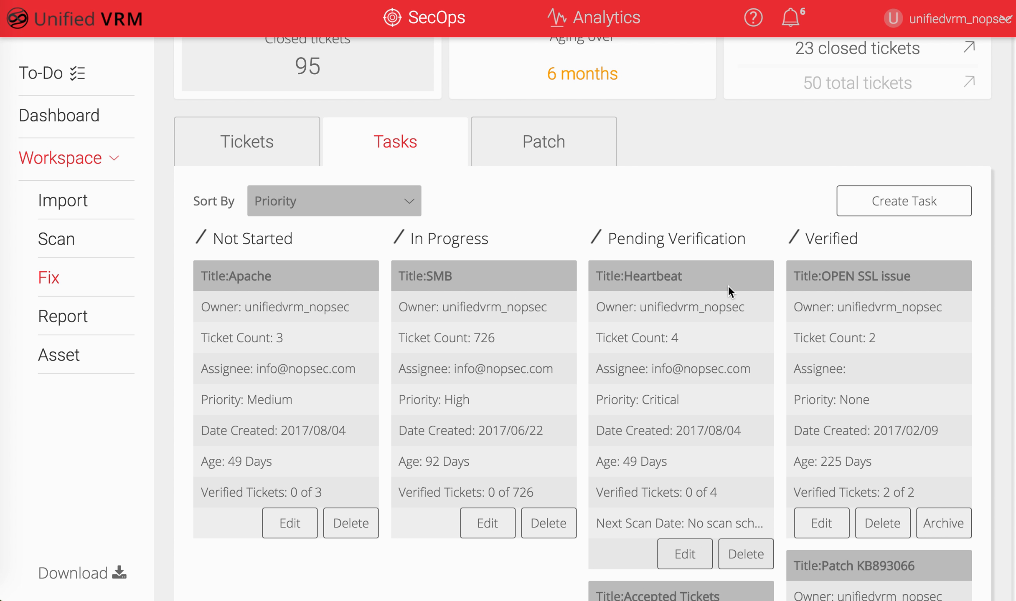
{"action": "scroll", "coordinate": [699, 288], "scroll_direction": "down", "scroll_amount": 2}
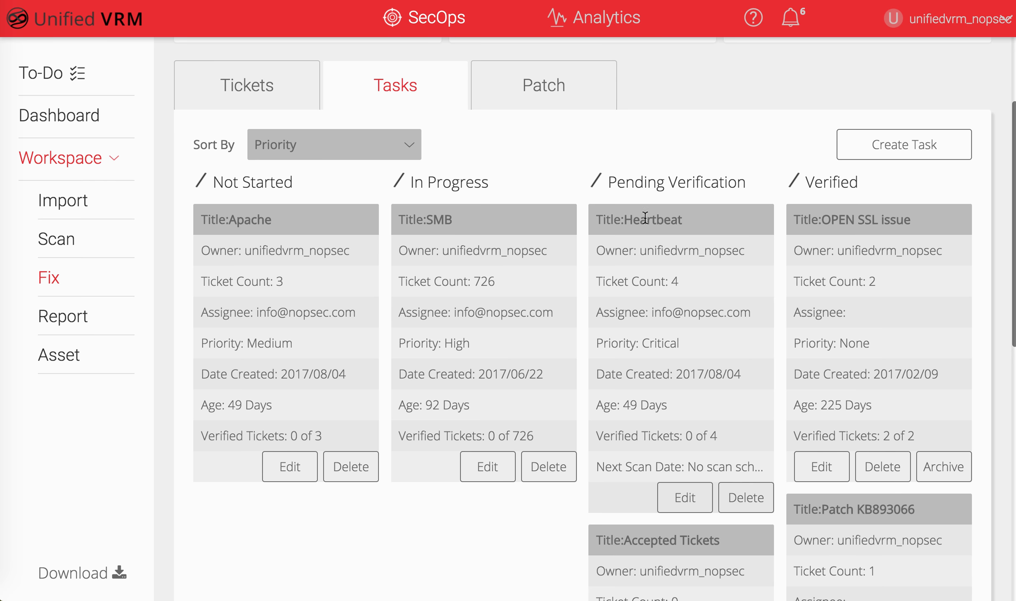
{"action": "left_click_drag", "start_coordinate": [671, 221], "coordinate": [486, 223]}
{"action": "left_click", "coordinate": [576, 234]}
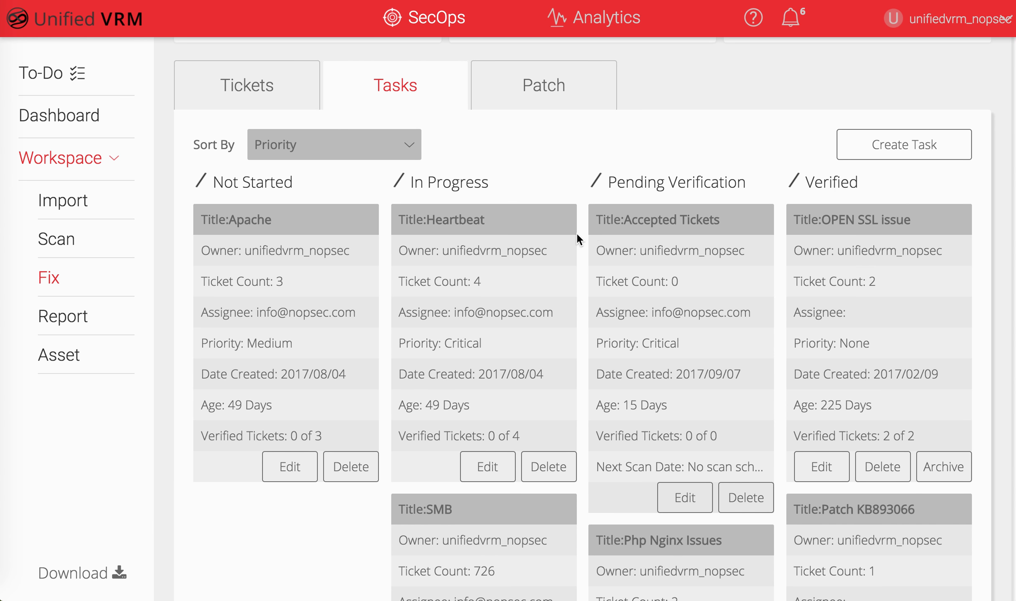
Try to move the Accepted Tickets task from Pending Verification to Verified
{"action": "left_click_drag", "start_coordinate": [710, 221], "coordinate": [843, 241]}
{"action": "left_click_drag", "start_coordinate": [739, 211], "coordinate": [916, 251]}
{"action": "left_click_drag", "start_coordinate": [678, 216], "coordinate": [699, 228]}
{"action": "scroll", "coordinate": [677, 217], "scroll_direction": "up", "scroll_amount": 3}
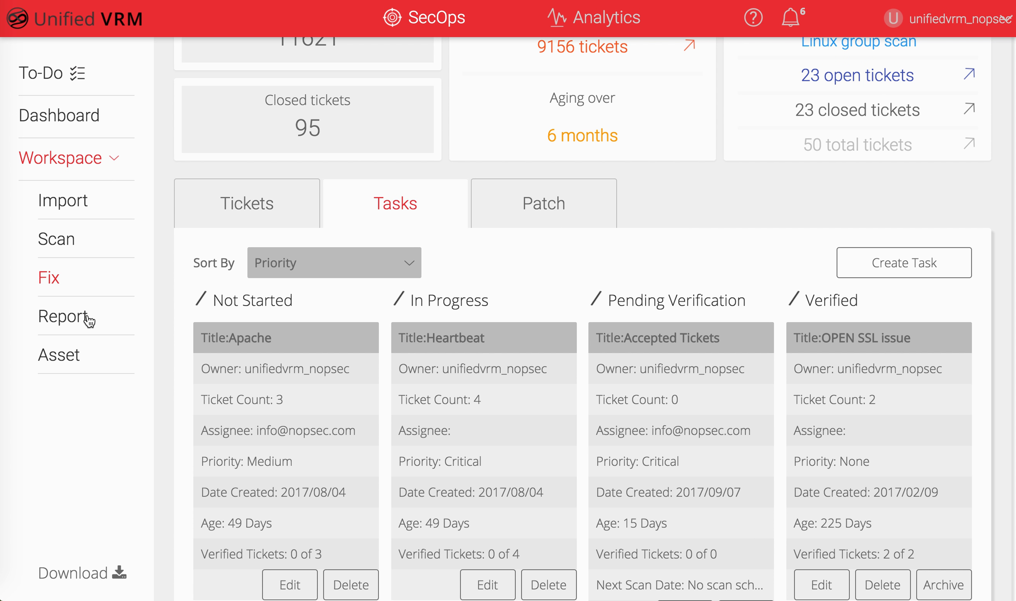
Review the new vulnerability report types and configuration, and look through the list of previously generated external reports
{"action": "left_click", "coordinate": [77, 321]}
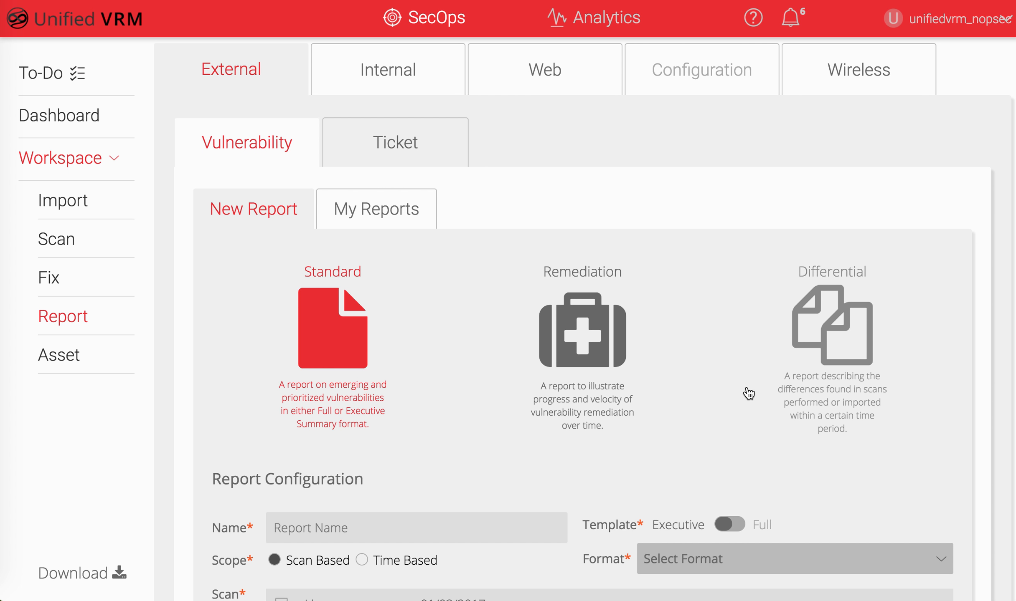
{"action": "scroll", "coordinate": [749, 393], "scroll_direction": "down", "scroll_amount": 3}
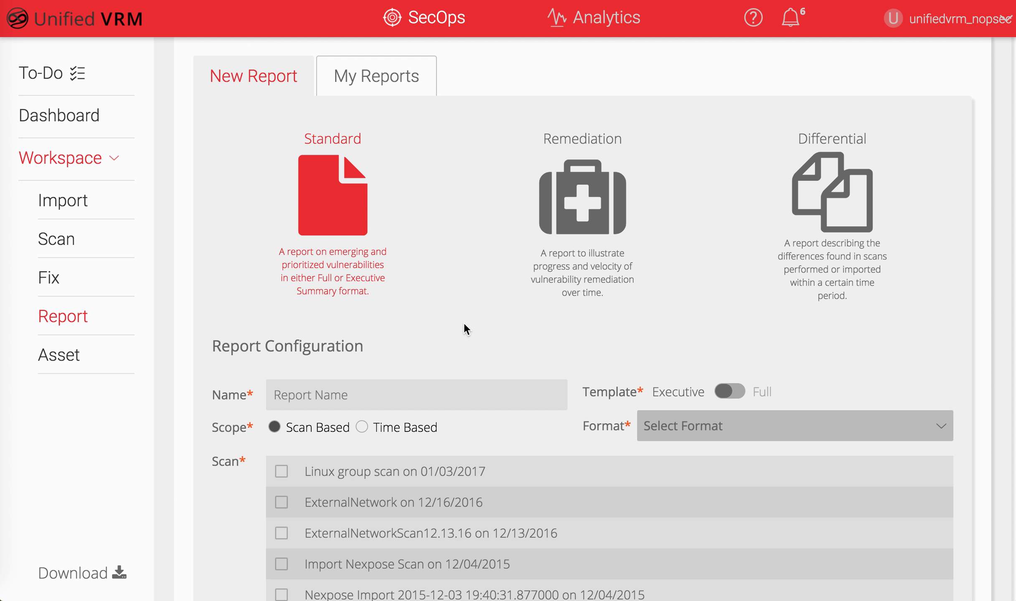
{"action": "left_click", "coordinate": [387, 84]}
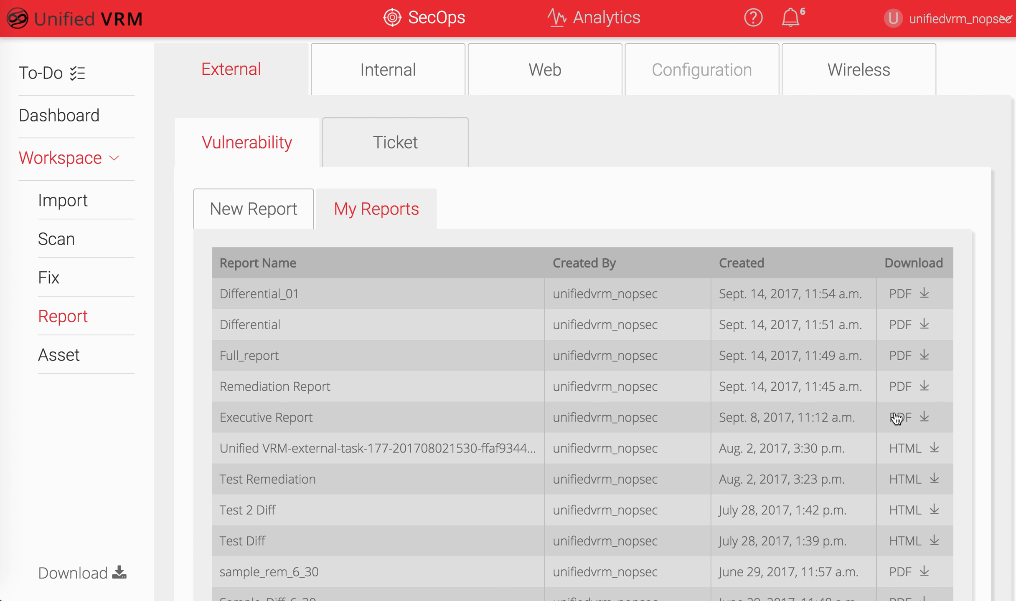
{"action": "scroll", "coordinate": [898, 417], "scroll_direction": "down", "scroll_amount": 7}
{"action": "scroll", "coordinate": [897, 417], "scroll_direction": "down", "scroll_amount": 7}
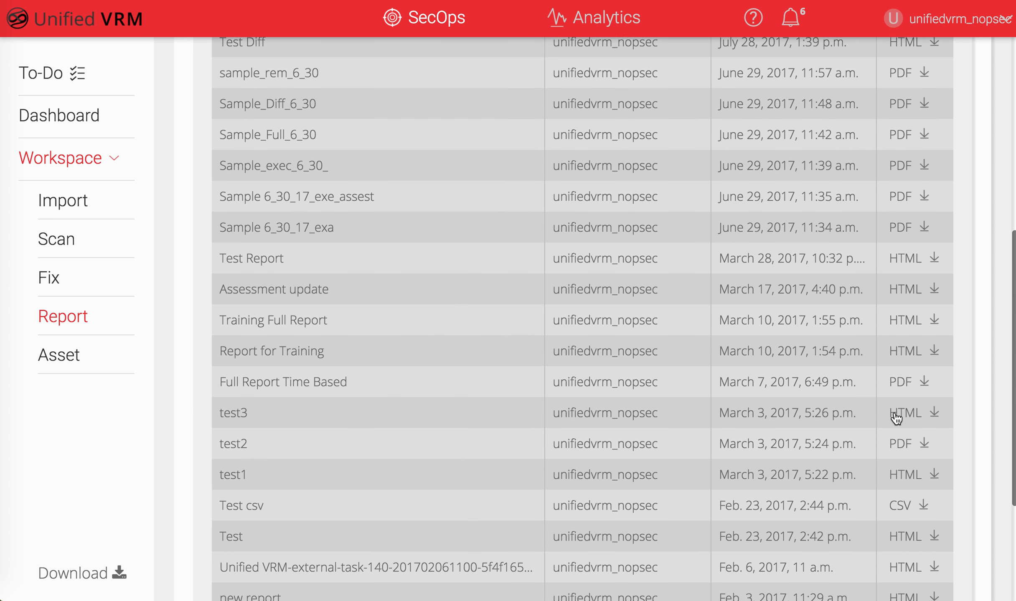
{"action": "scroll", "coordinate": [896, 418], "scroll_direction": "up", "scroll_amount": 15}
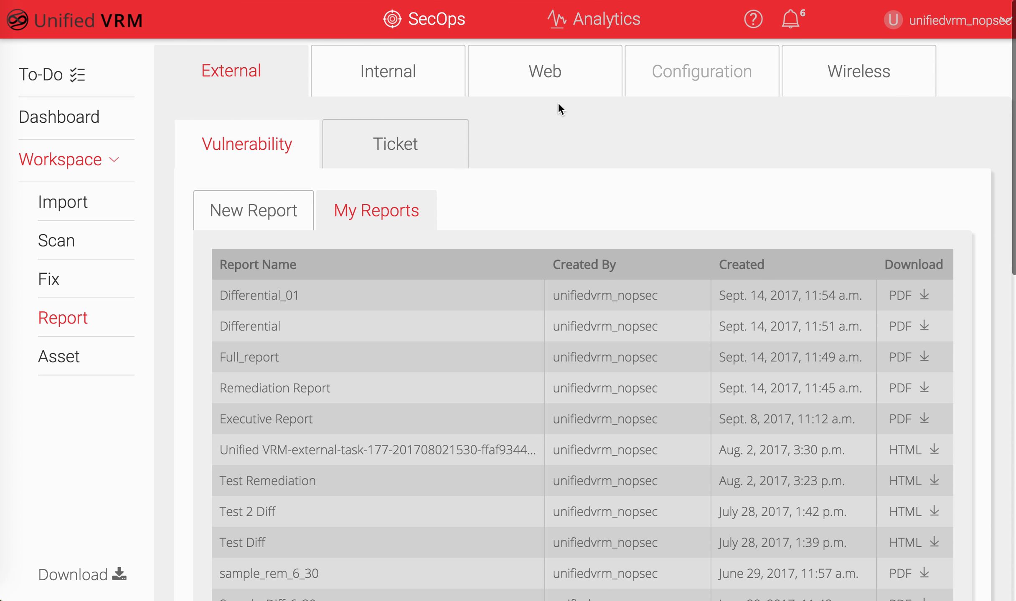
Run a vulnerability search in Analytics without any keywords
{"action": "left_click", "coordinate": [604, 26]}
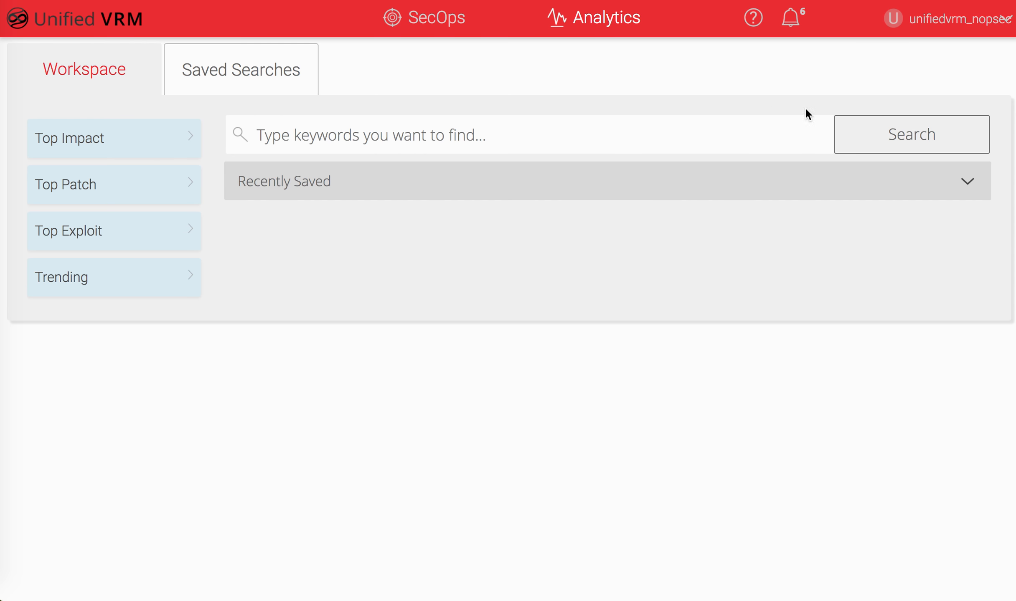
{"action": "left_click", "coordinate": [925, 141]}
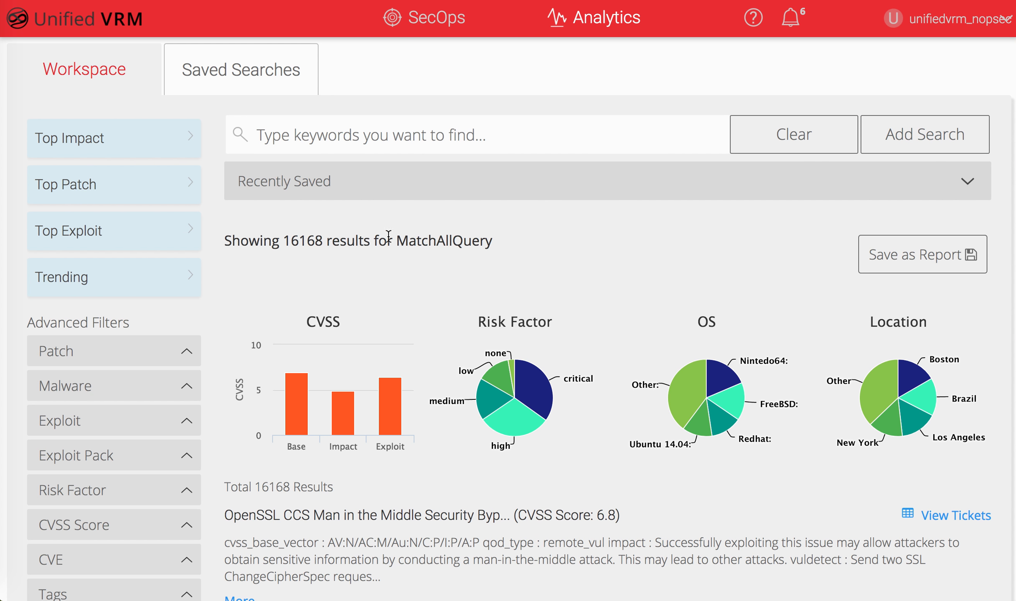
Apply the Top Impact preset to the vulnerability search and look over its charts and results
{"action": "left_click_drag", "start_coordinate": [283, 241], "coordinate": [527, 246]}
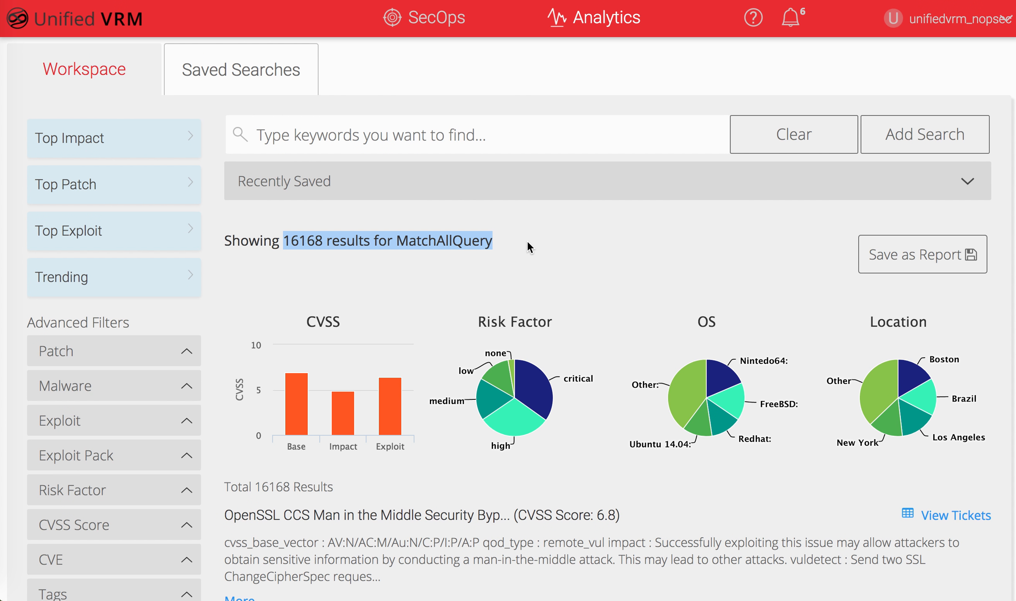
{"action": "left_click", "coordinate": [76, 147]}
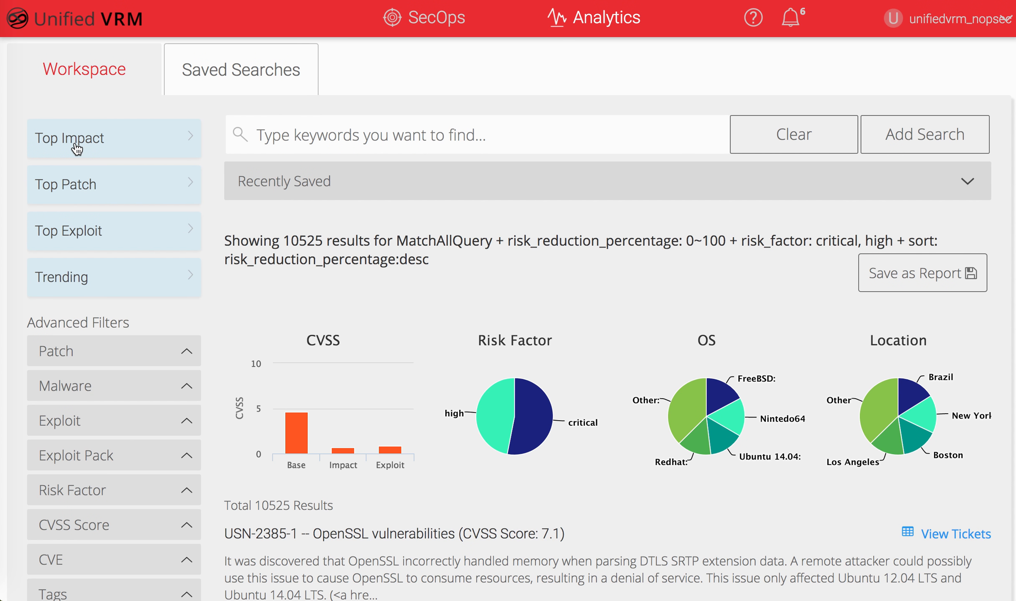
{"action": "scroll", "coordinate": [314, 297], "scroll_direction": "down", "scroll_amount": 6}
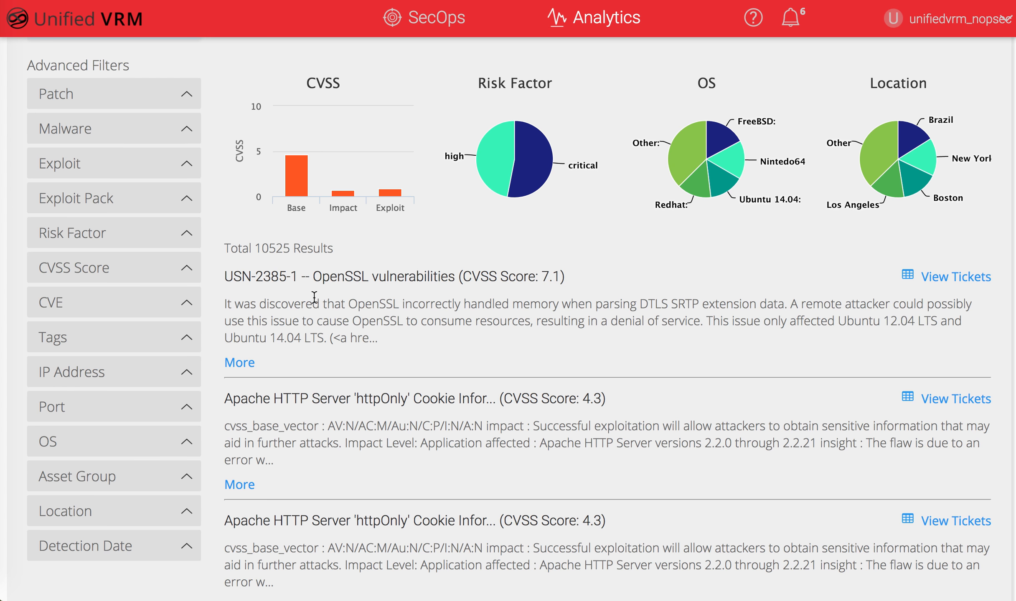
{"action": "scroll", "coordinate": [314, 297], "scroll_direction": "up", "scroll_amount": 6}
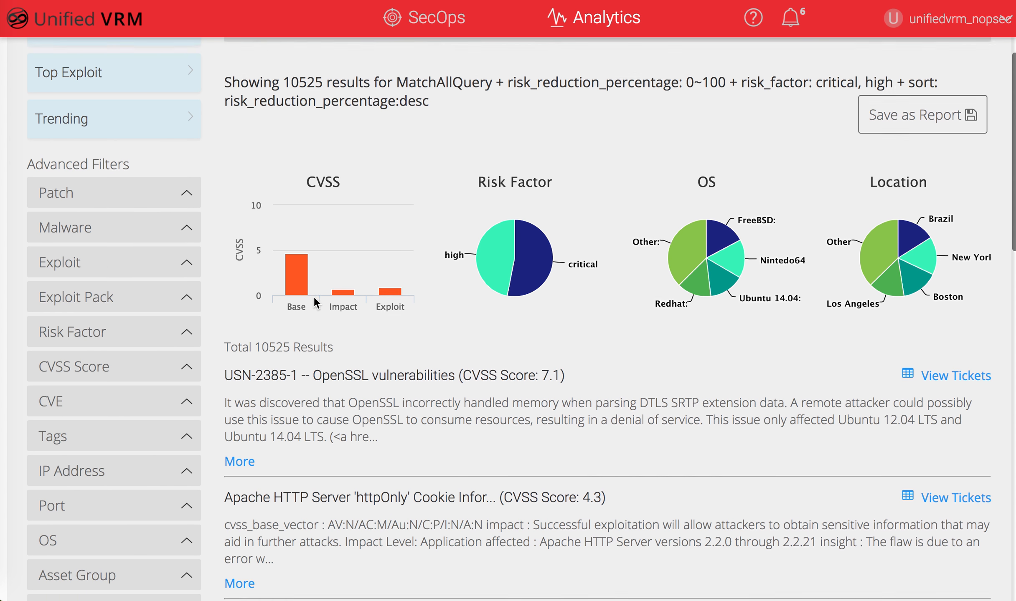
{"action": "scroll", "coordinate": [312, 295], "scroll_direction": "down", "scroll_amount": 5}
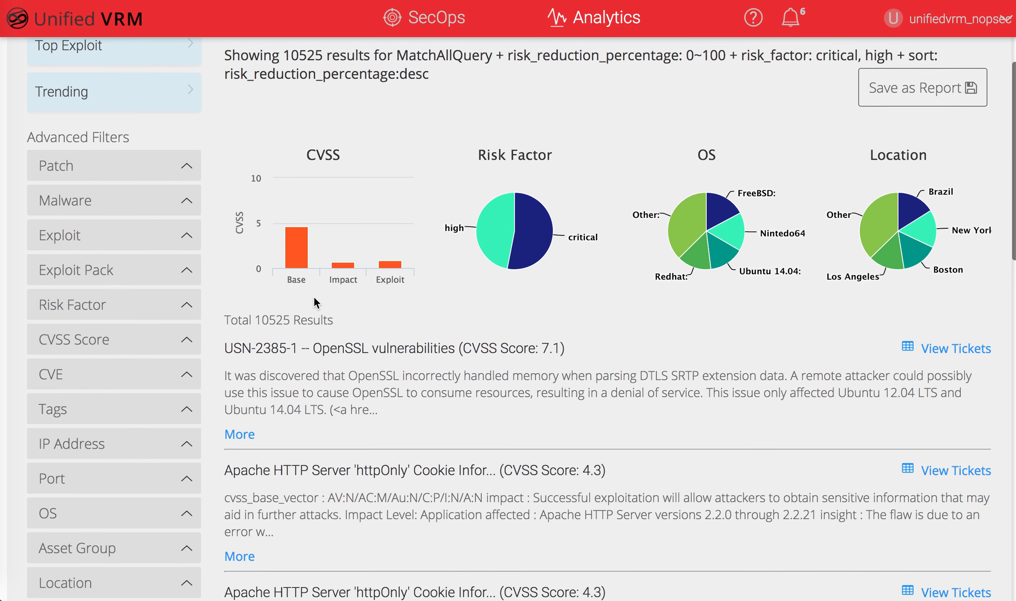
{"action": "scroll", "coordinate": [313, 296], "scroll_direction": "up", "scroll_amount": 5}
{"action": "left_click_drag", "start_coordinate": [249, 242], "coordinate": [367, 249]}
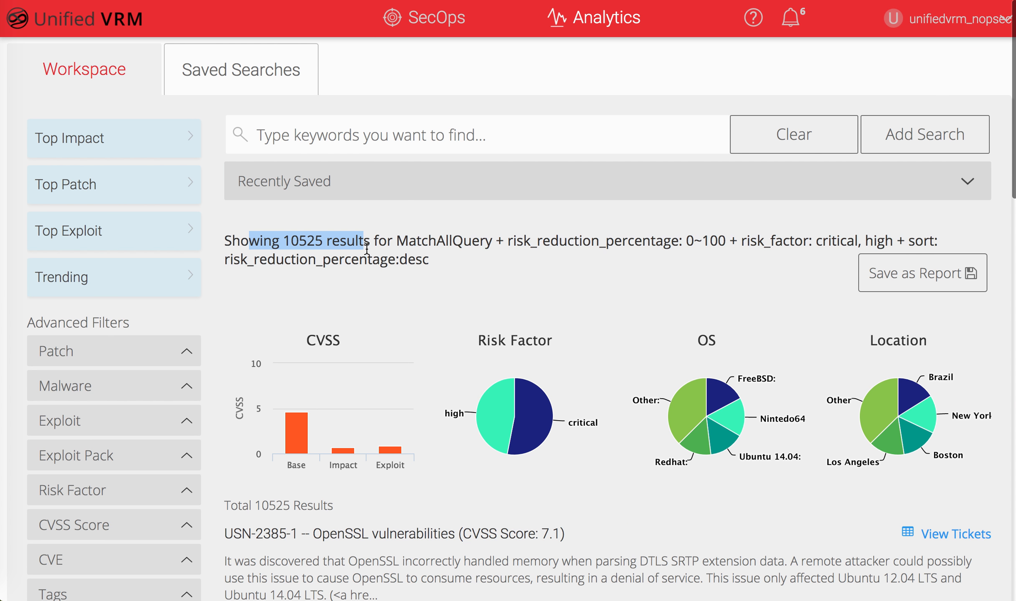
Narrow the Top Impact results to the N.Virgina location
{"action": "scroll", "coordinate": [365, 247], "scroll_direction": "down", "scroll_amount": 7}
{"action": "left_click", "coordinate": [125, 491]}
{"action": "scroll", "coordinate": [125, 491], "scroll_direction": "down", "scroll_amount": 3}
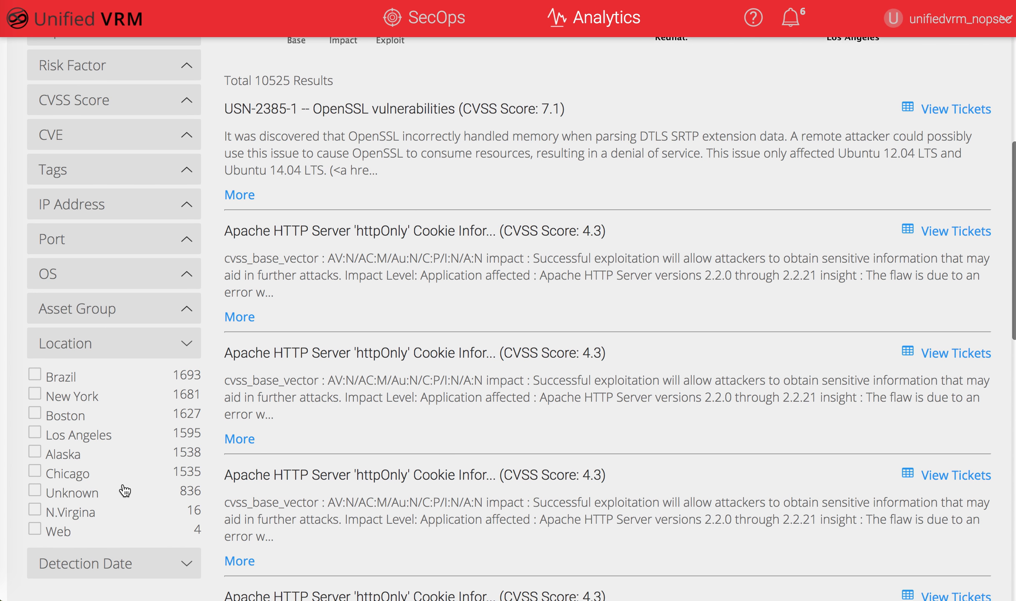
{"action": "left_click", "coordinate": [34, 516]}
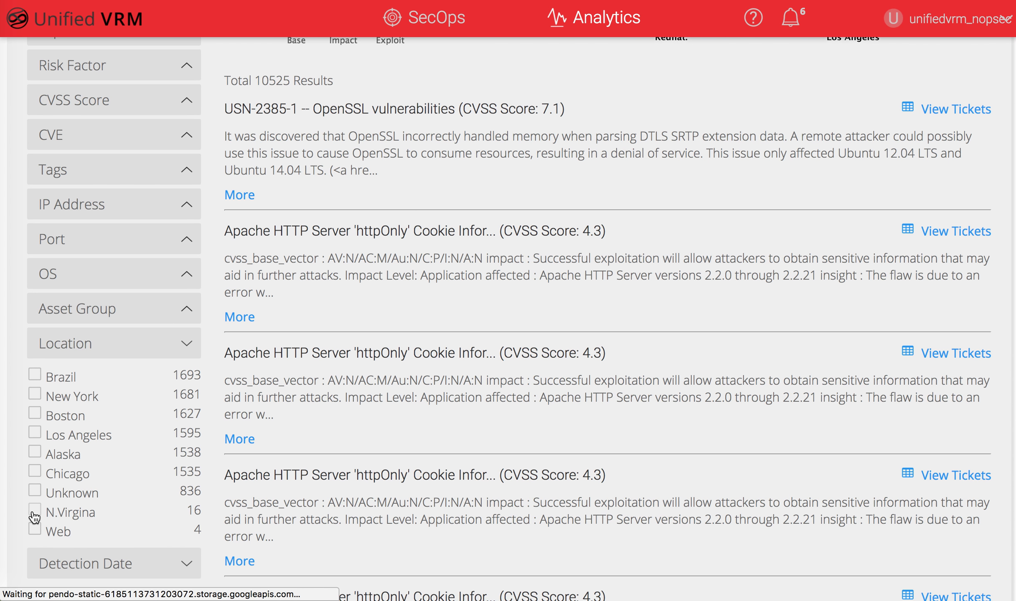
{"action": "scroll", "coordinate": [417, 406], "scroll_direction": "down", "scroll_amount": 5}
{"action": "scroll", "coordinate": [417, 407], "scroll_direction": "down", "scroll_amount": 1}
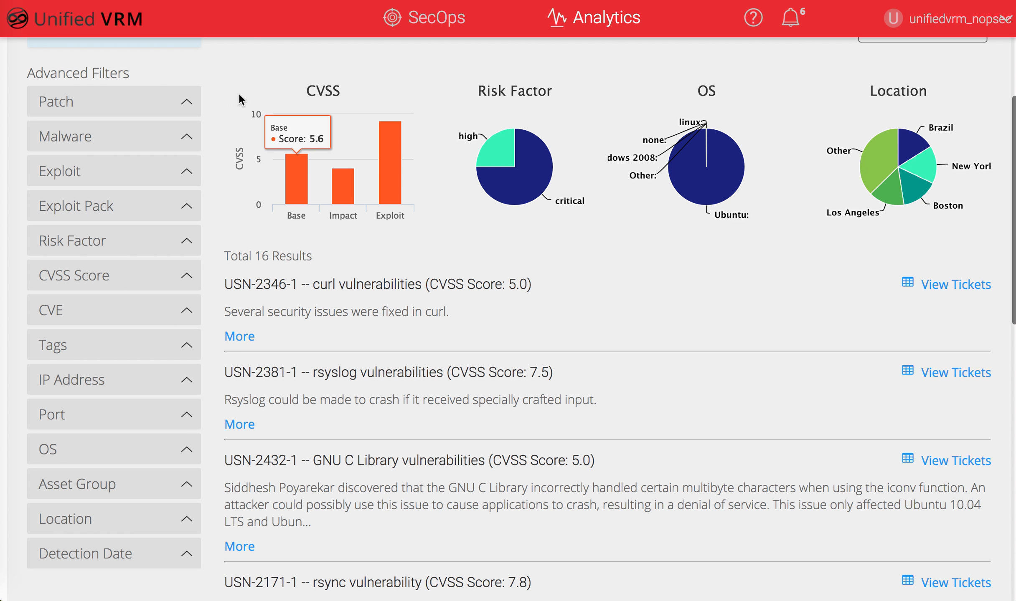
Expand the Patch, Port and Tags advanced filters to examine their options
{"action": "left_click", "coordinate": [178, 102]}
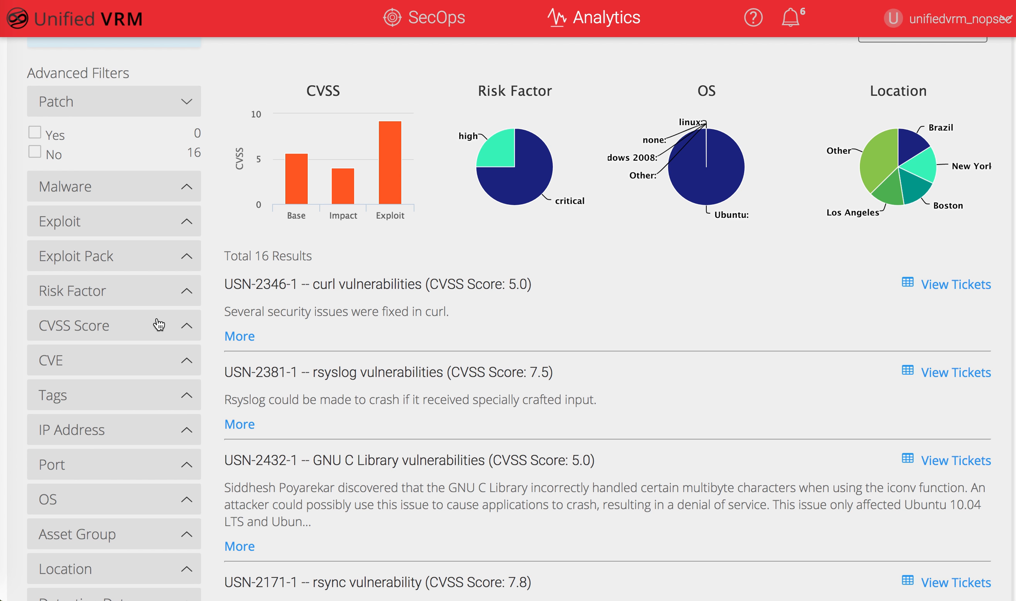
{"action": "scroll", "coordinate": [127, 401], "scroll_direction": "down", "scroll_amount": 2}
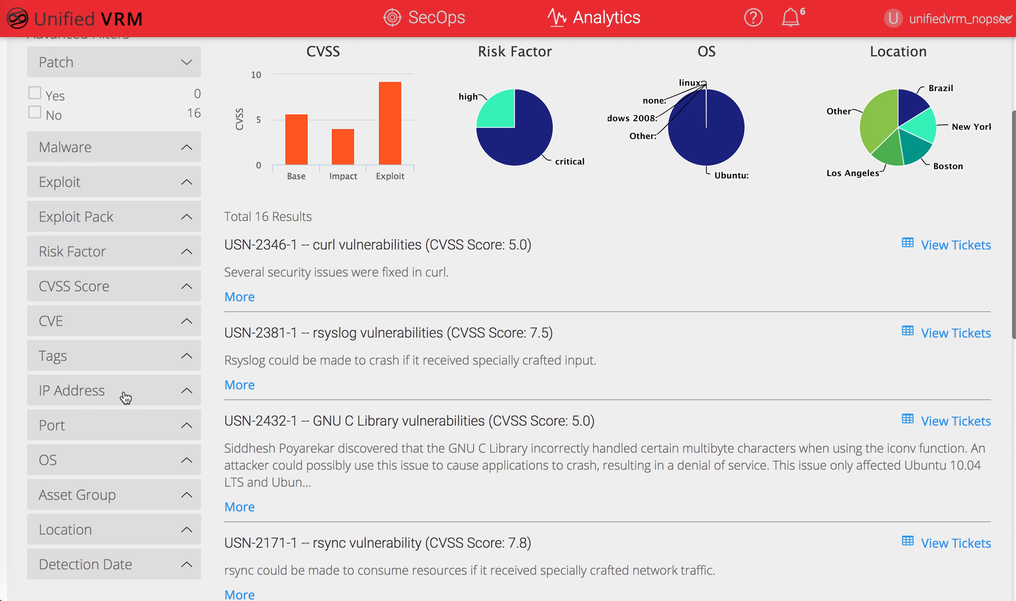
{"action": "left_click", "coordinate": [95, 433]}
{"action": "scroll", "coordinate": [95, 434], "scroll_direction": "down", "scroll_amount": 5}
{"action": "scroll", "coordinate": [96, 435], "scroll_direction": "down", "scroll_amount": 2}
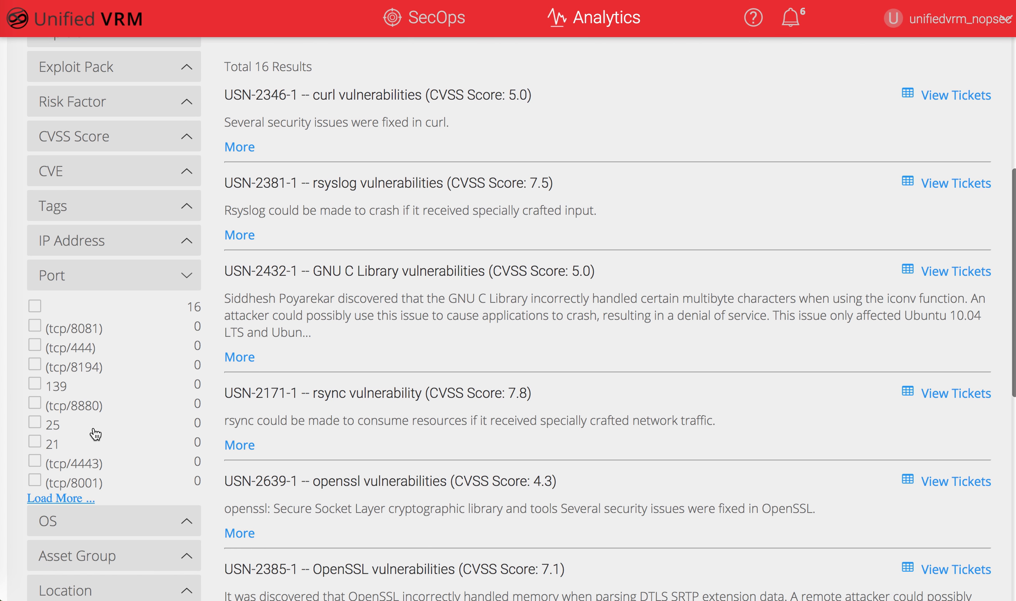
{"action": "scroll", "coordinate": [95, 435], "scroll_direction": "up", "scroll_amount": 1}
{"action": "left_click", "coordinate": [103, 237]}
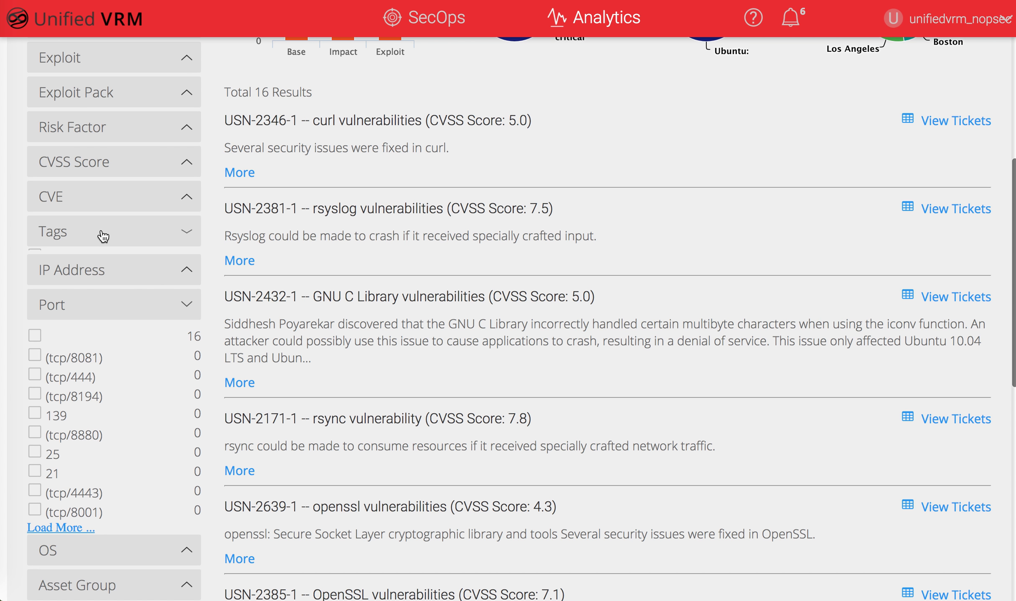
Filter the search results by CVE-2015-1788 and view the matching vulnerabilities
{"action": "left_click", "coordinate": [99, 200]}
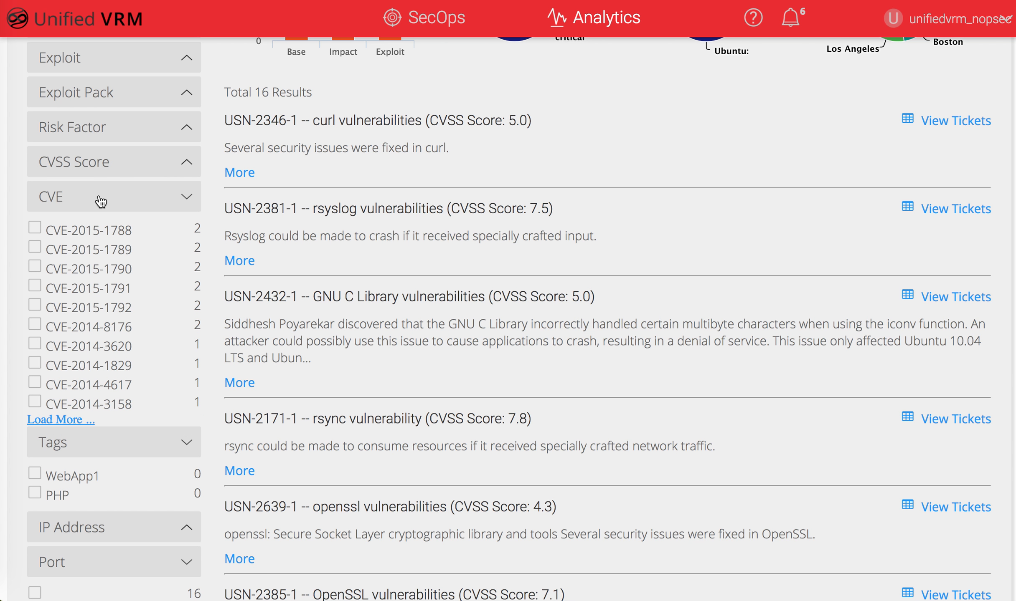
{"action": "left_click", "coordinate": [37, 230]}
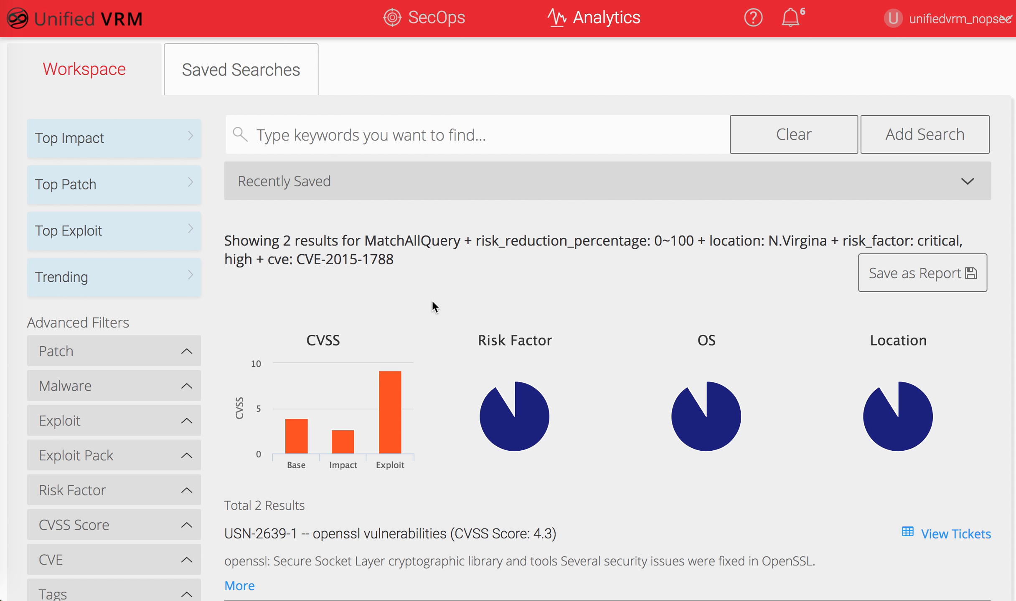
{"action": "scroll", "coordinate": [432, 302], "scroll_direction": "down", "scroll_amount": 6}
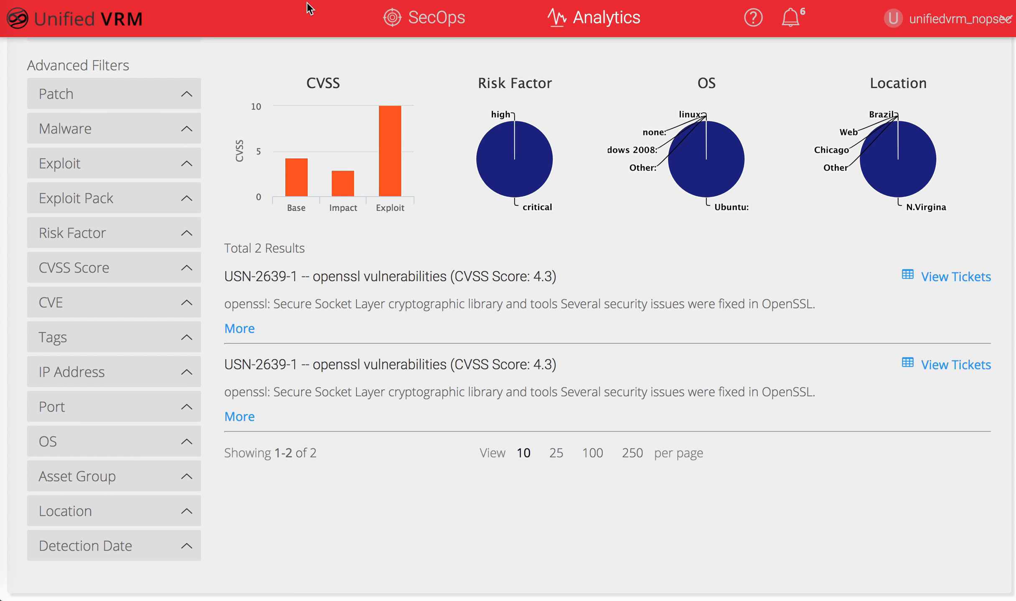
Review the vulnerabilities and tasks at the top of the SecOps My To-Do list, and close the list
{"action": "left_click", "coordinate": [459, 20]}
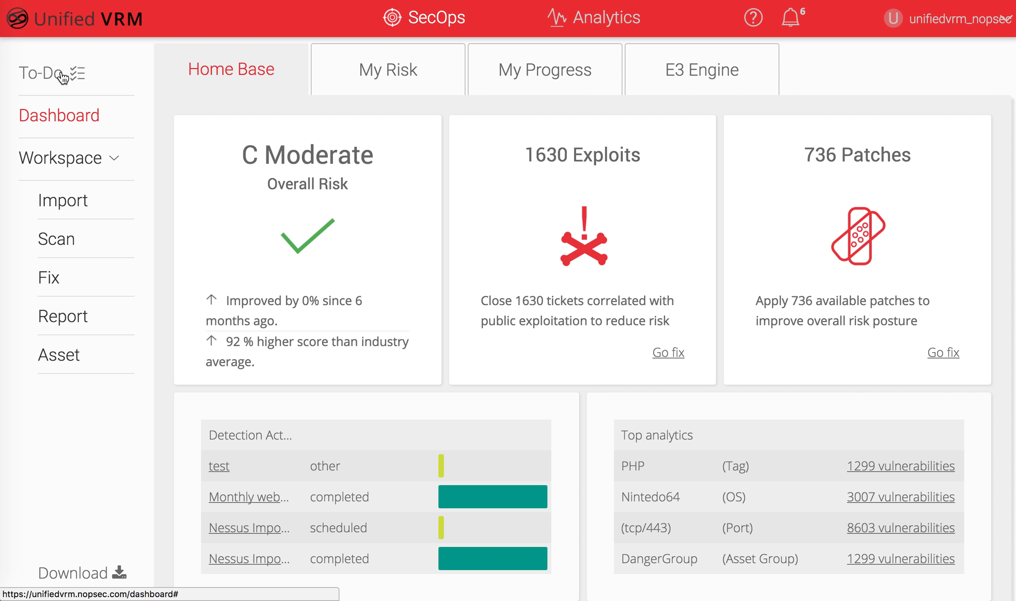
{"action": "left_click", "coordinate": [62, 77]}
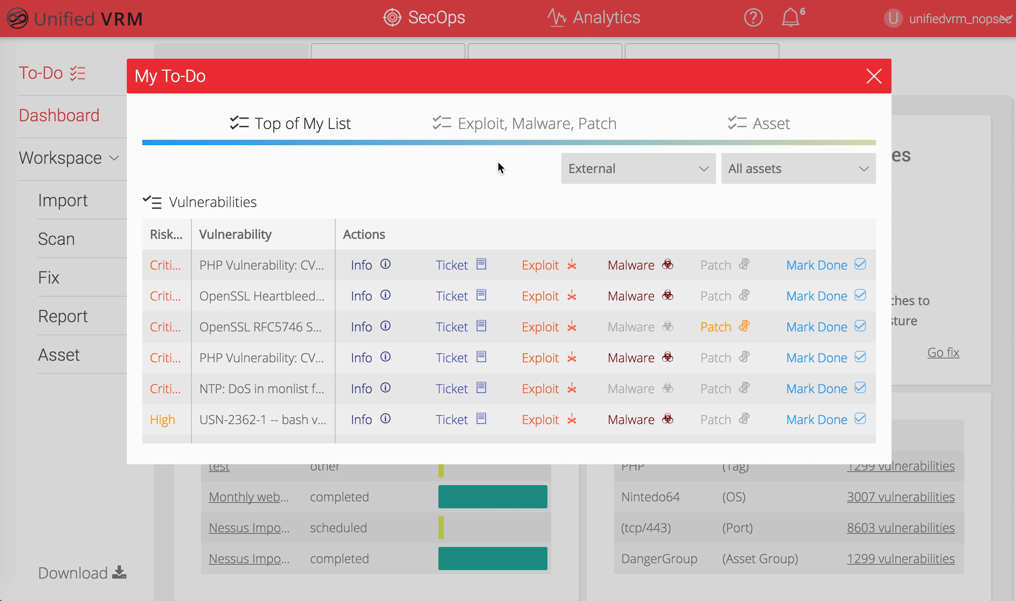
{"action": "scroll", "coordinate": [522, 287], "scroll_direction": "down", "scroll_amount": 5}
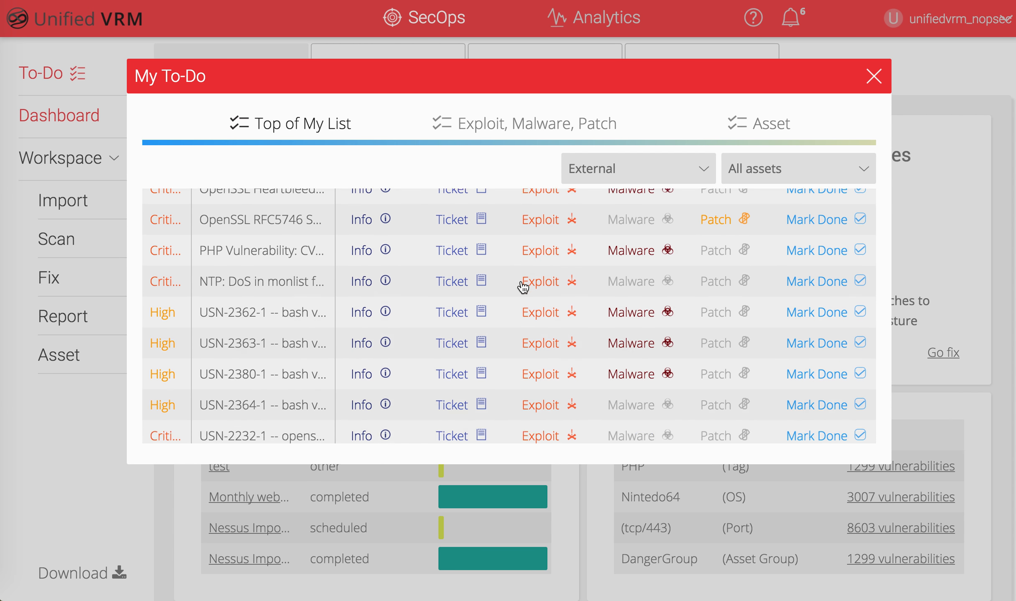
{"action": "scroll", "coordinate": [522, 287], "scroll_direction": "down", "scroll_amount": 2}
{"action": "scroll", "coordinate": [297, 311], "scroll_direction": "down", "scroll_amount": 6}
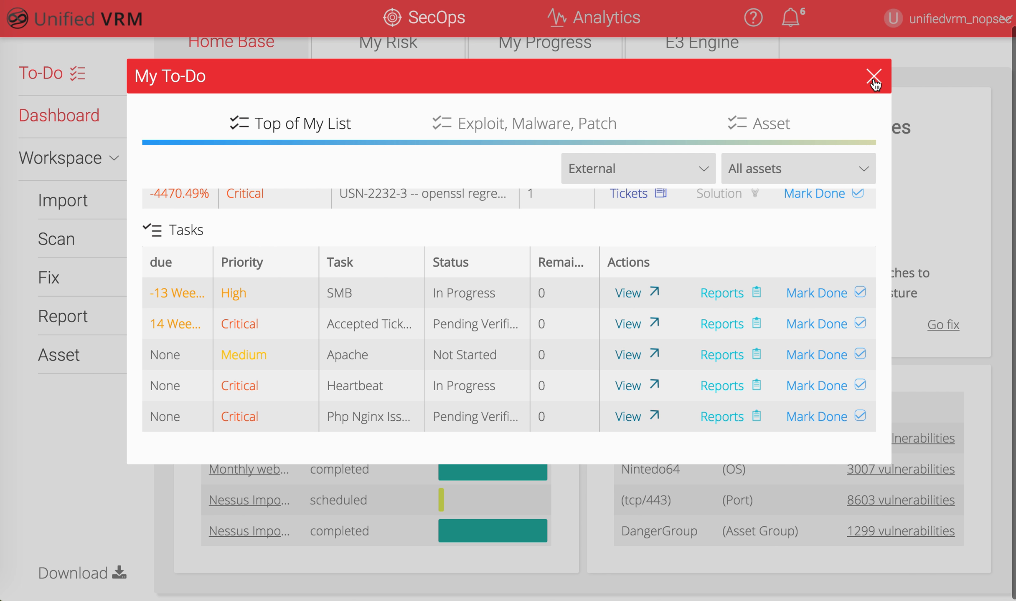
{"action": "left_click", "coordinate": [873, 81]}
{"action": "scroll", "coordinate": [605, 251], "scroll_direction": "up", "scroll_amount": 1}
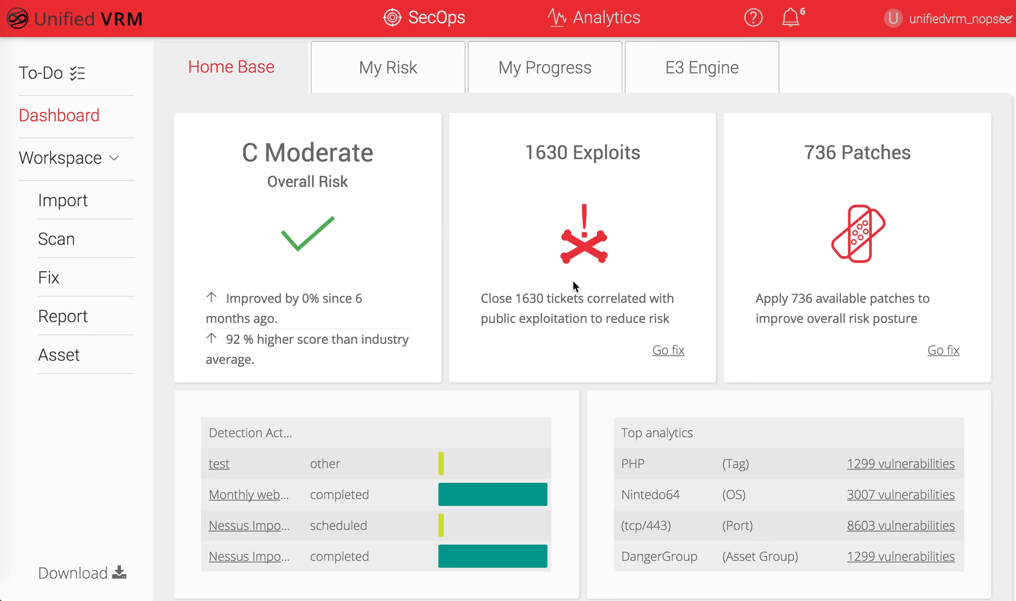
Show the My Risk dashboard and examine the risk grade of the Web module
{"action": "left_click", "coordinate": [389, 73]}
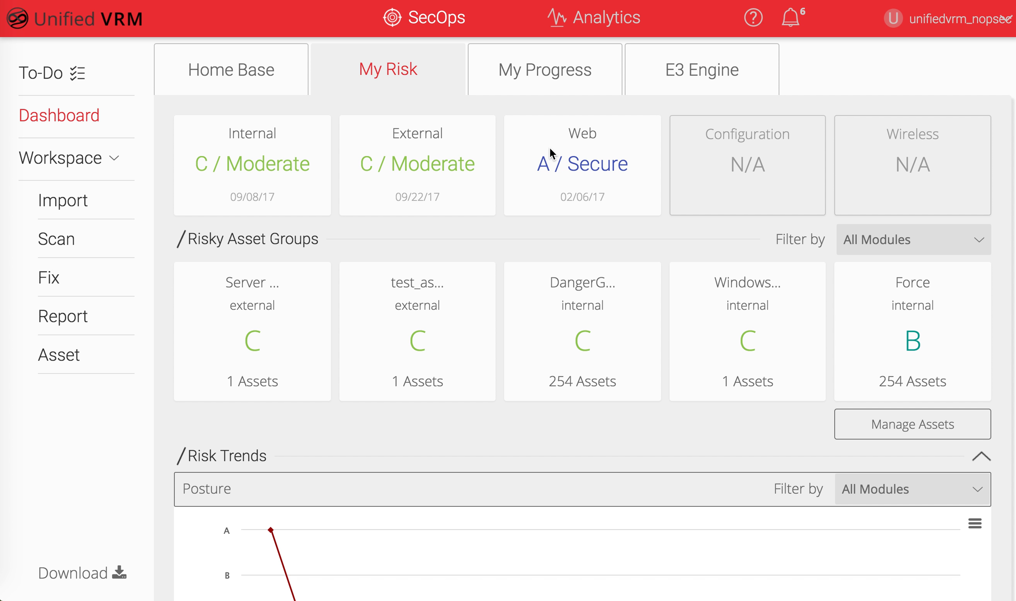
{"action": "left_click_drag", "start_coordinate": [567, 130], "coordinate": [631, 173]}
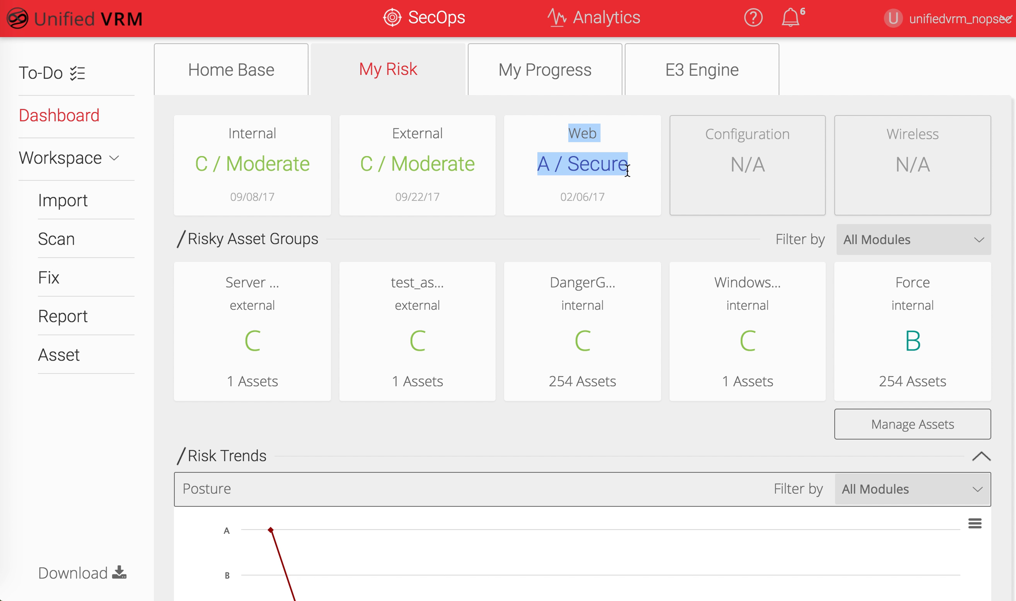
{"action": "left_click", "coordinate": [627, 170]}
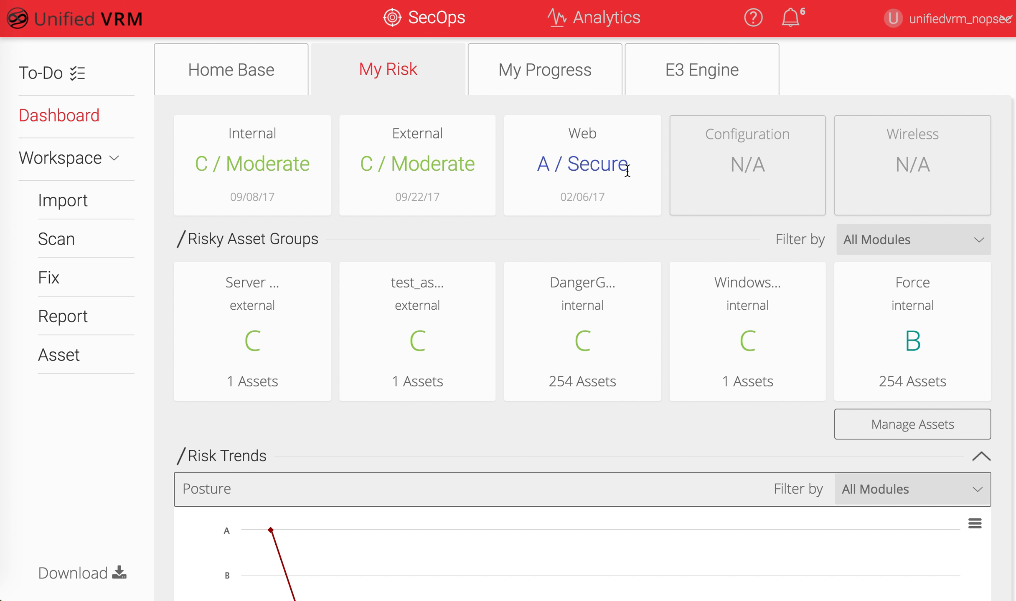
{"action": "left_click_drag", "start_coordinate": [581, 132], "coordinate": [616, 186]}
{"action": "right_click", "coordinate": [605, 148]}
{"action": "left_click", "coordinate": [585, 142]}
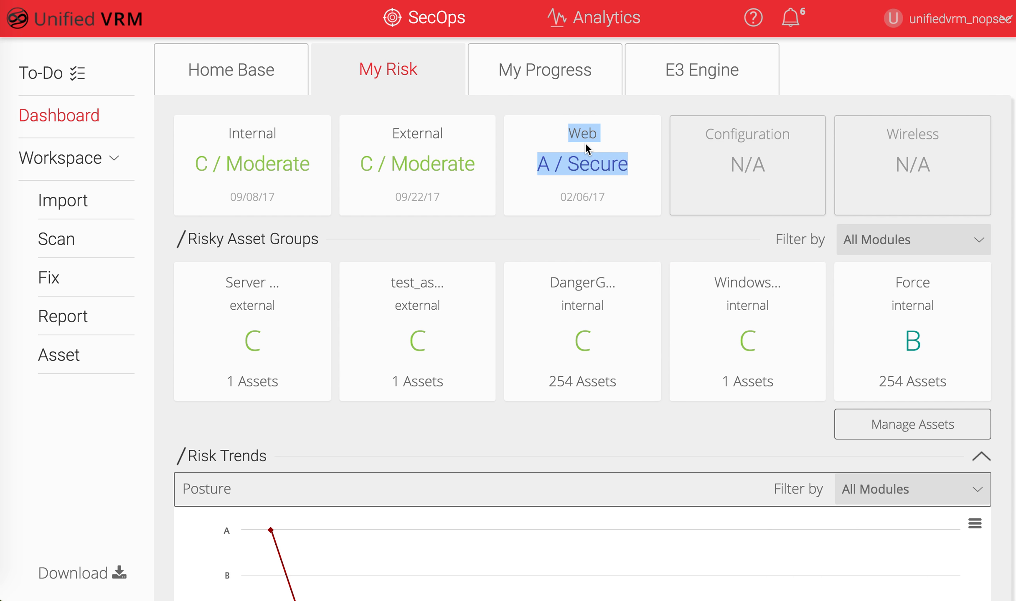
{"action": "left_click", "coordinate": [566, 144]}
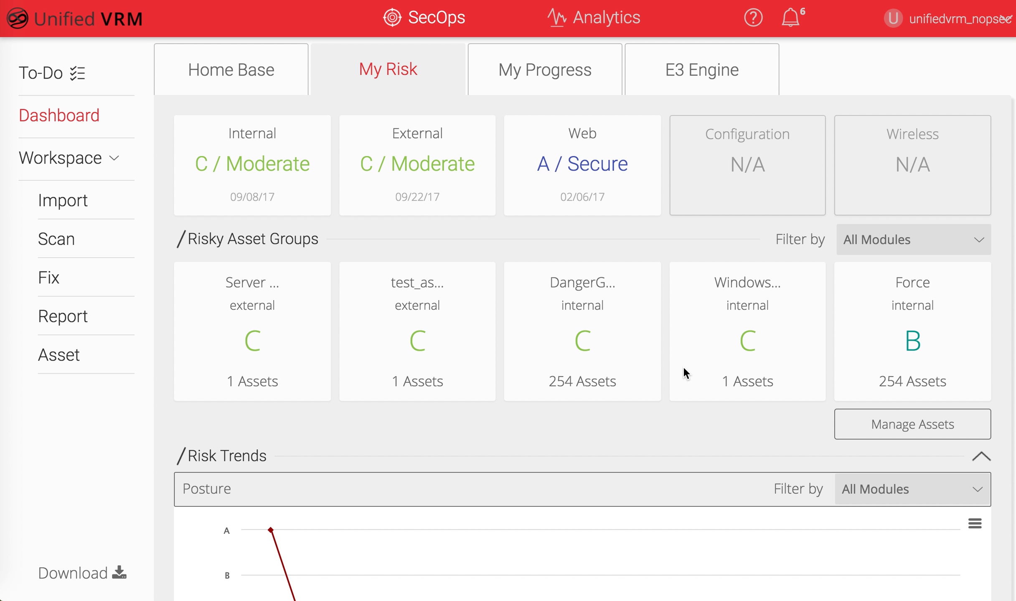
Examine the risky asset groups and the Posture and Remediation trend charts on the My Risk dashboard
{"action": "scroll", "coordinate": [684, 366], "scroll_direction": "down", "scroll_amount": 5}
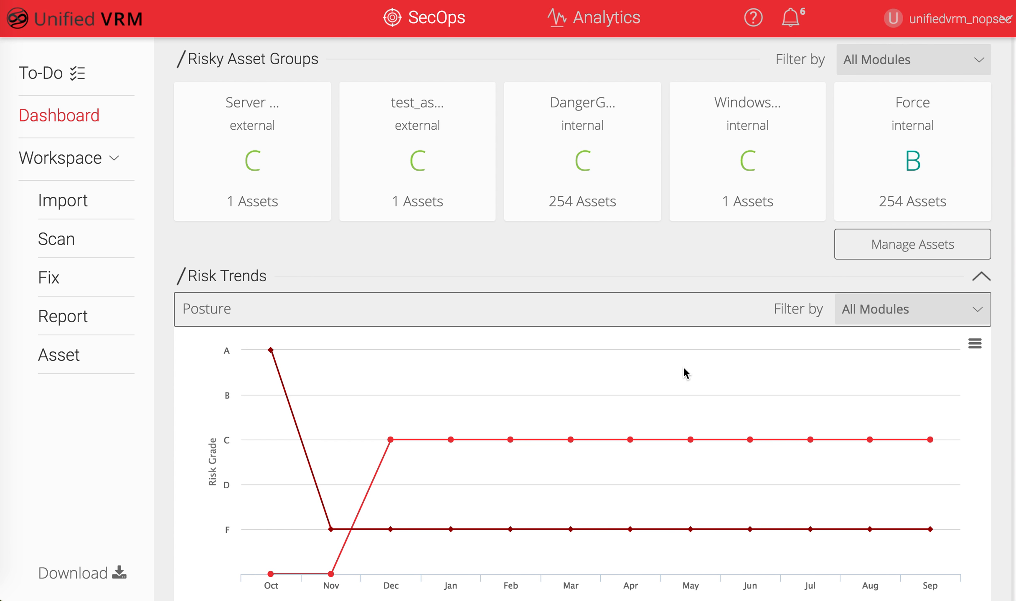
{"action": "scroll", "coordinate": [684, 367], "scroll_direction": "up", "scroll_amount": 1}
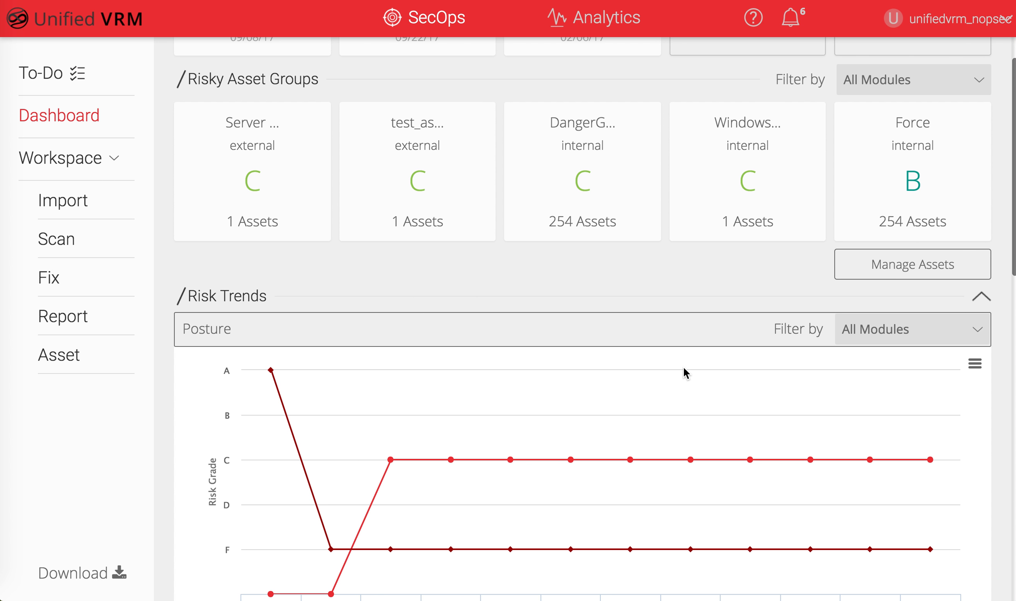
{"action": "scroll", "coordinate": [683, 369], "scroll_direction": "up", "scroll_amount": 4}
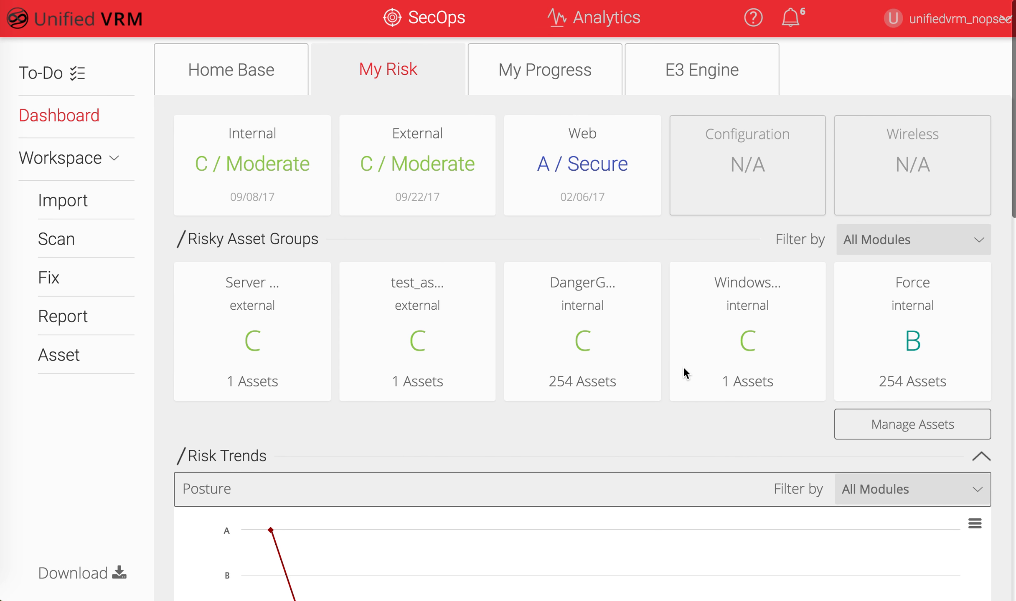
{"action": "scroll", "coordinate": [683, 367], "scroll_direction": "down", "scroll_amount": 5}
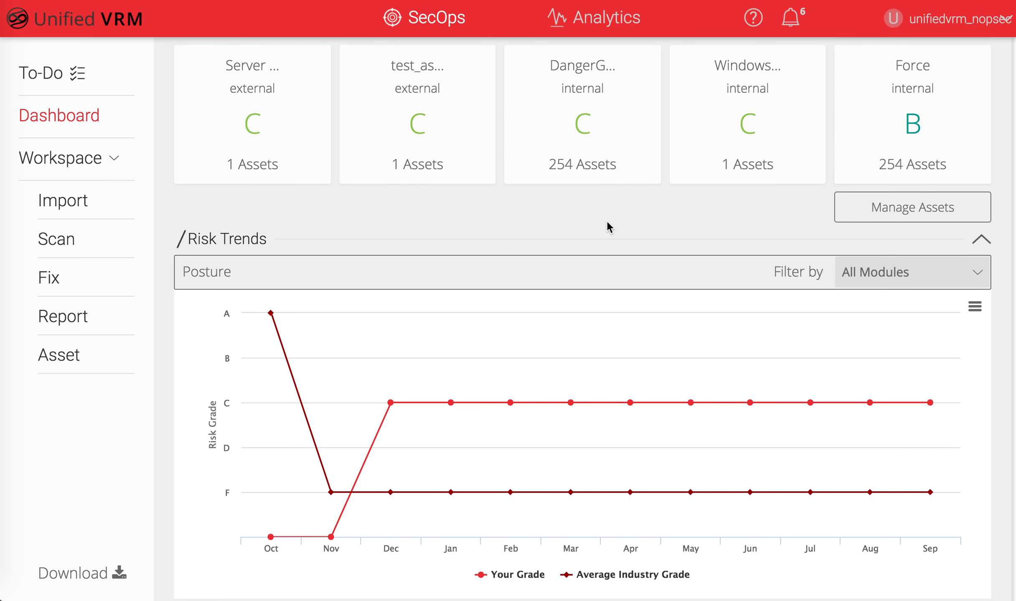
{"action": "scroll", "coordinate": [607, 227], "scroll_direction": "up", "scroll_amount": 5}
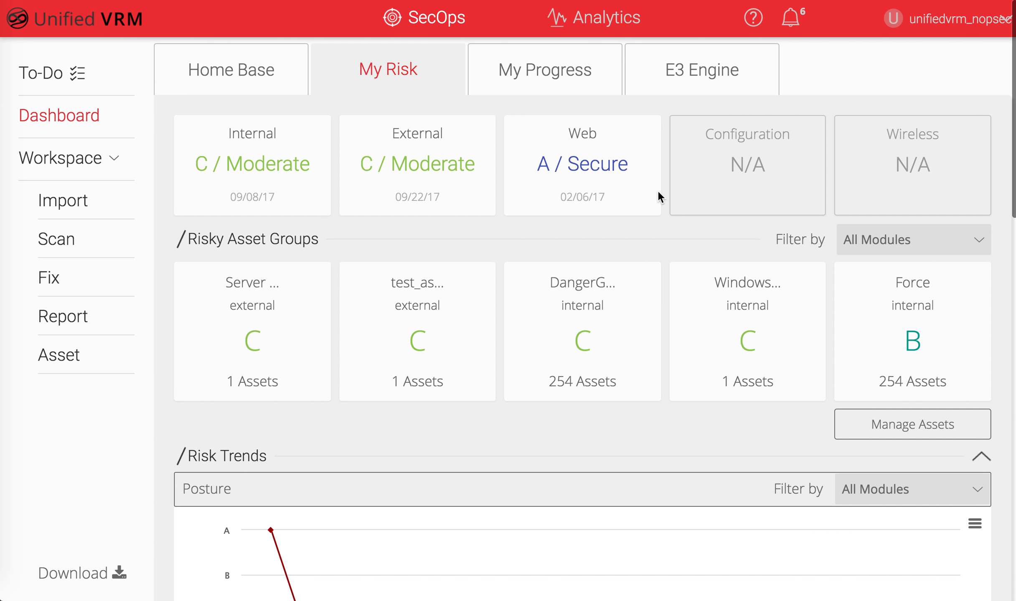
{"action": "scroll", "coordinate": [658, 192], "scroll_direction": "down", "scroll_amount": 4}
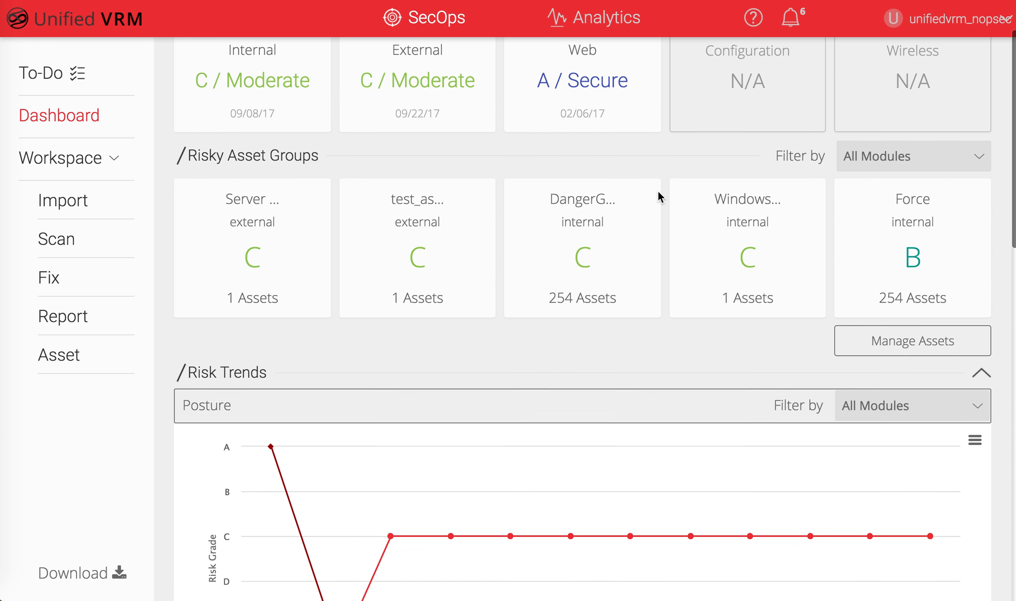
{"action": "scroll", "coordinate": [659, 193], "scroll_direction": "down", "scroll_amount": 3}
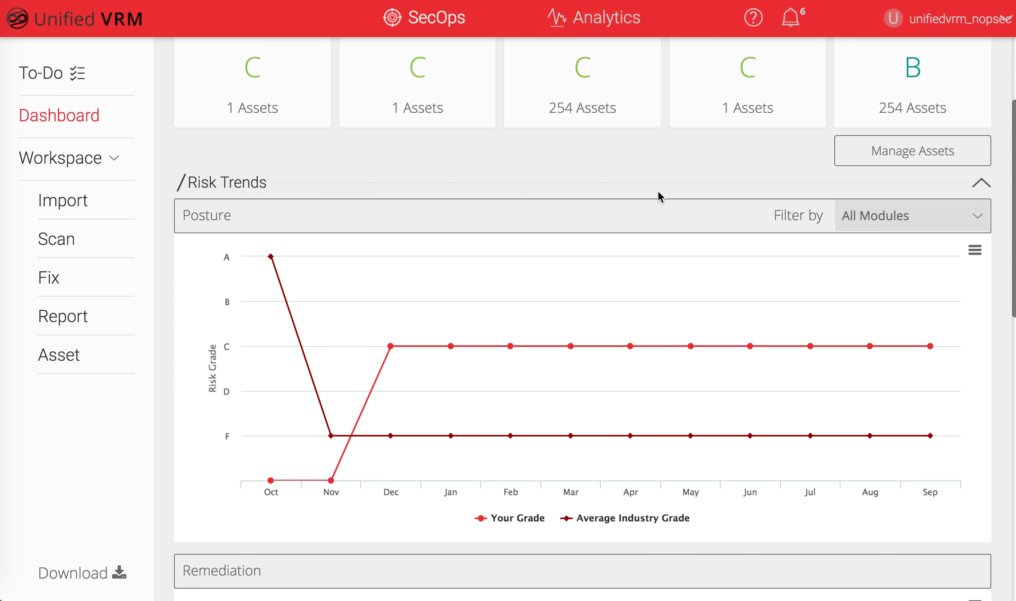
{"action": "scroll", "coordinate": [659, 193], "scroll_direction": "down", "scroll_amount": 2}
{"action": "scroll", "coordinate": [658, 197], "scroll_direction": "down", "scroll_amount": 5}
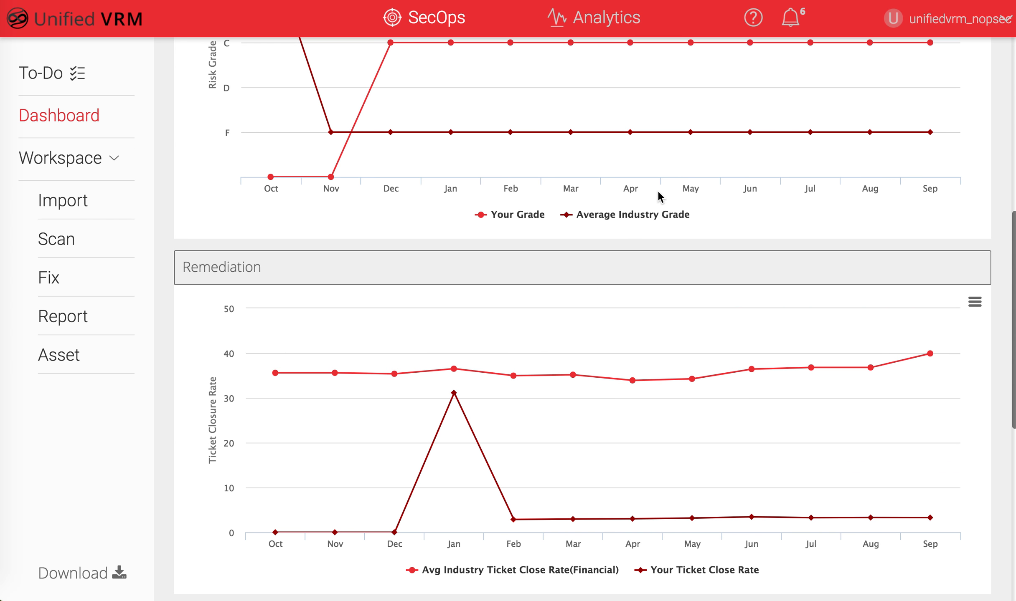
{"action": "scroll", "coordinate": [583, 196], "scroll_direction": "down", "scroll_amount": 2}
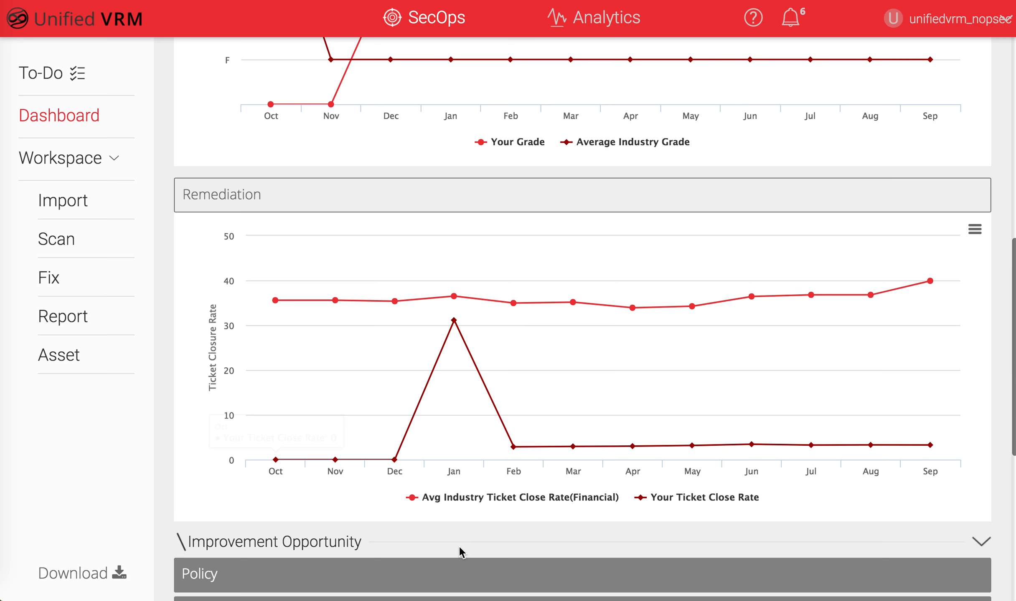
Review the Improvement Opportunity, Environment, Risk Prediction and Web sections at the end of the My Risk dashboard
{"action": "scroll", "coordinate": [461, 554], "scroll_direction": "down", "scroll_amount": 3}
{"action": "scroll", "coordinate": [462, 554], "scroll_direction": "down", "scroll_amount": 1}
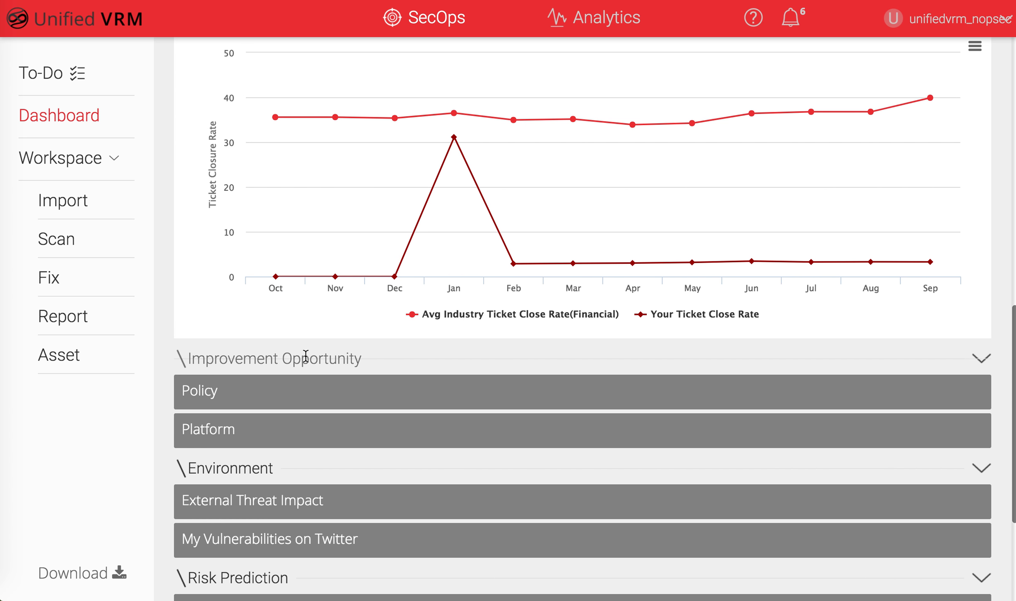
{"action": "scroll", "coordinate": [305, 355], "scroll_direction": "down", "scroll_amount": 5}
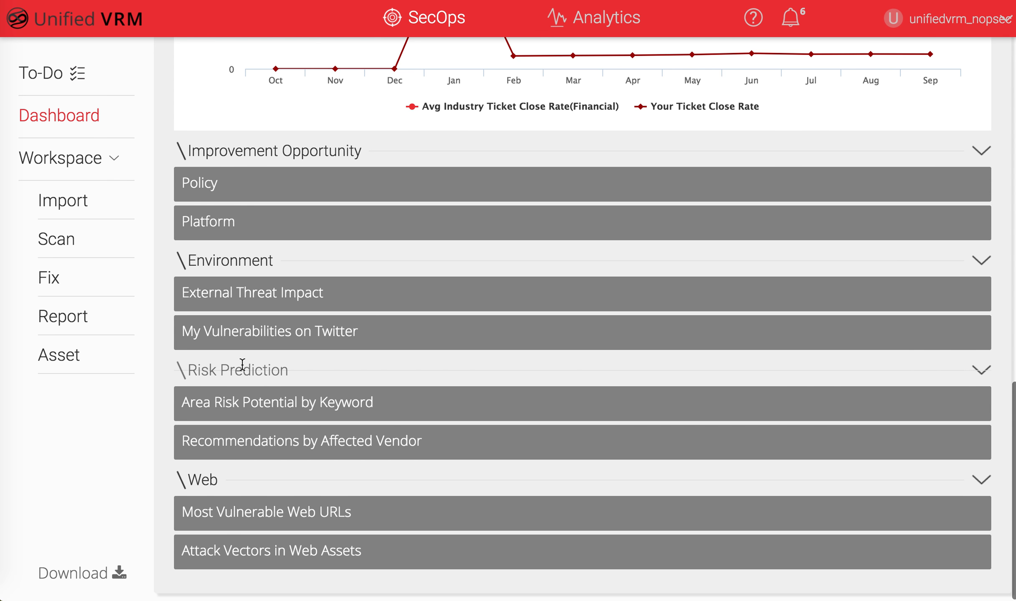
Show the My Progress dashboard and examine its Ticket Rate, Ticket Aging, Vulnerability Status and Vulnerability Progress charts
{"action": "scroll", "coordinate": [242, 365], "scroll_direction": "up", "scroll_amount": 20}
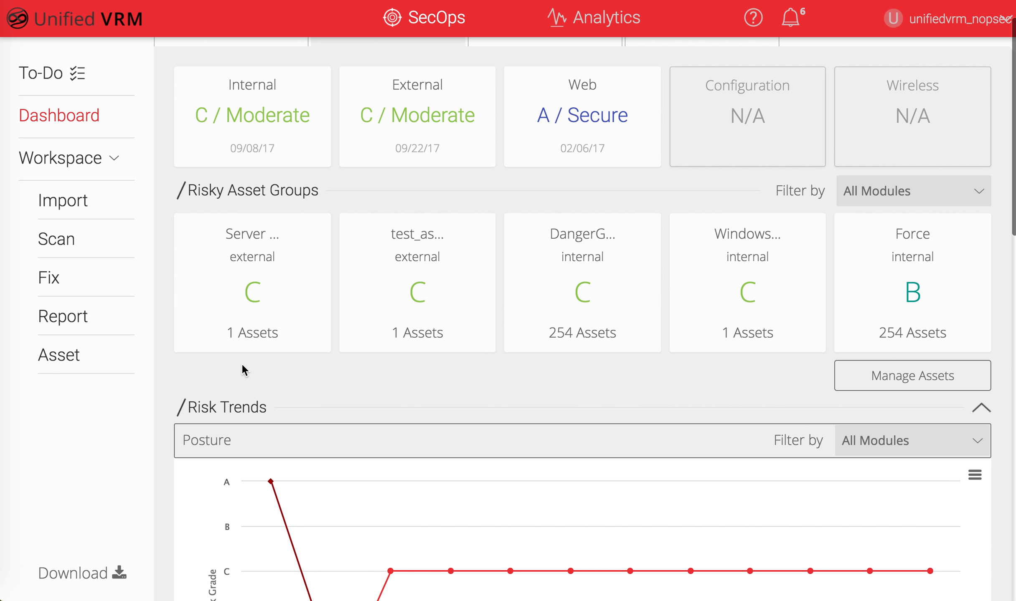
{"action": "scroll", "coordinate": [242, 363], "scroll_direction": "up", "scroll_amount": 1}
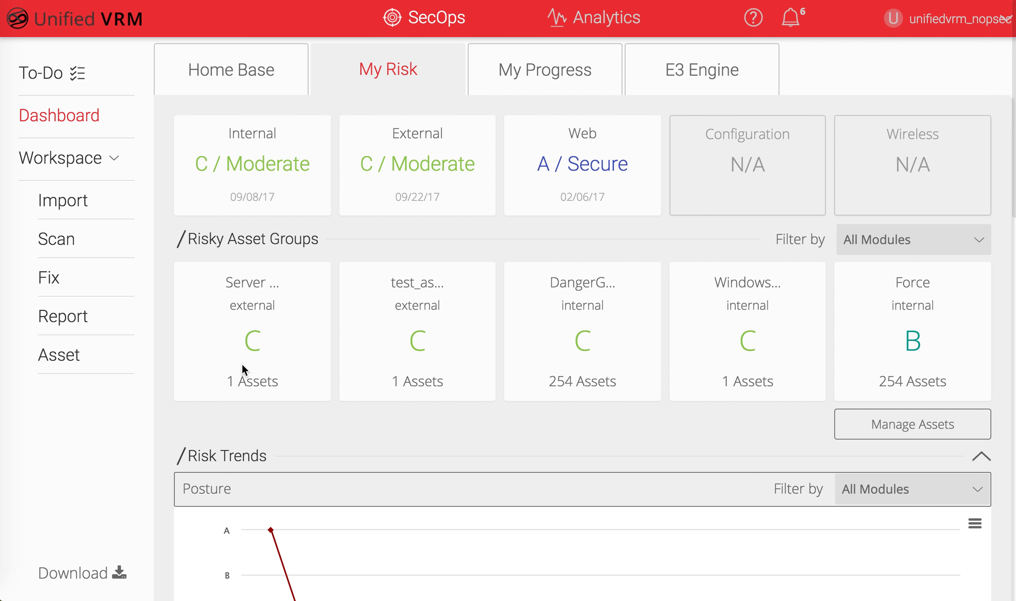
{"action": "left_click", "coordinate": [547, 80]}
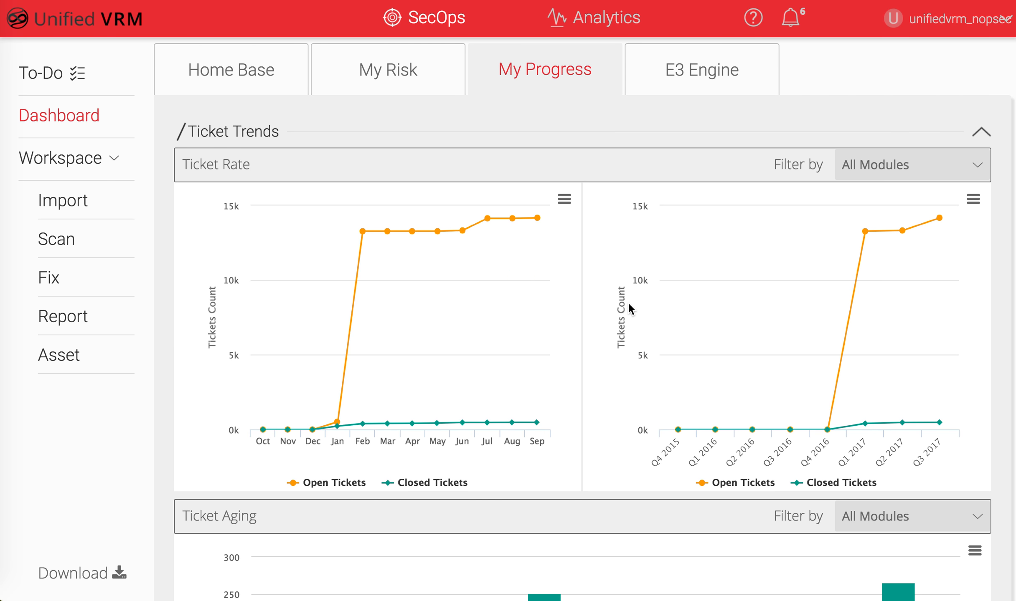
{"action": "scroll", "coordinate": [628, 305], "scroll_direction": "down", "scroll_amount": 7}
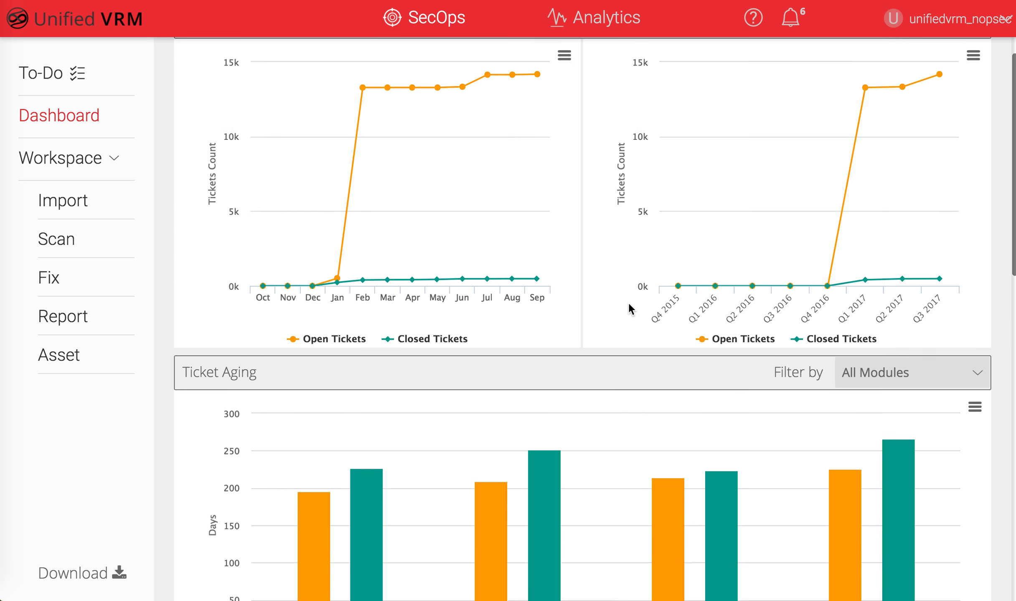
{"action": "scroll", "coordinate": [629, 305], "scroll_direction": "down", "scroll_amount": 4}
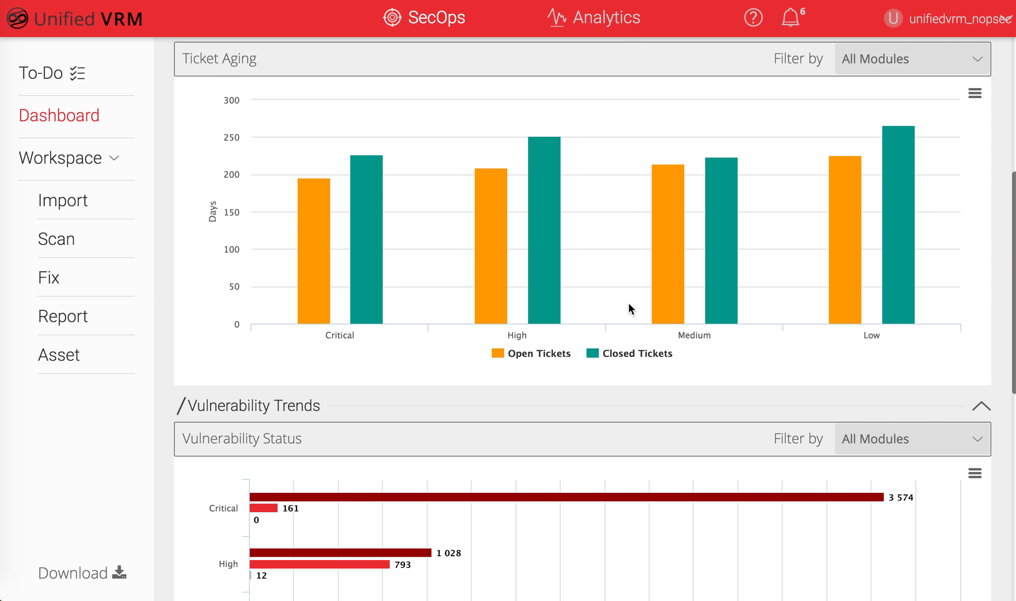
{"action": "scroll", "coordinate": [629, 307], "scroll_direction": "down", "scroll_amount": 4}
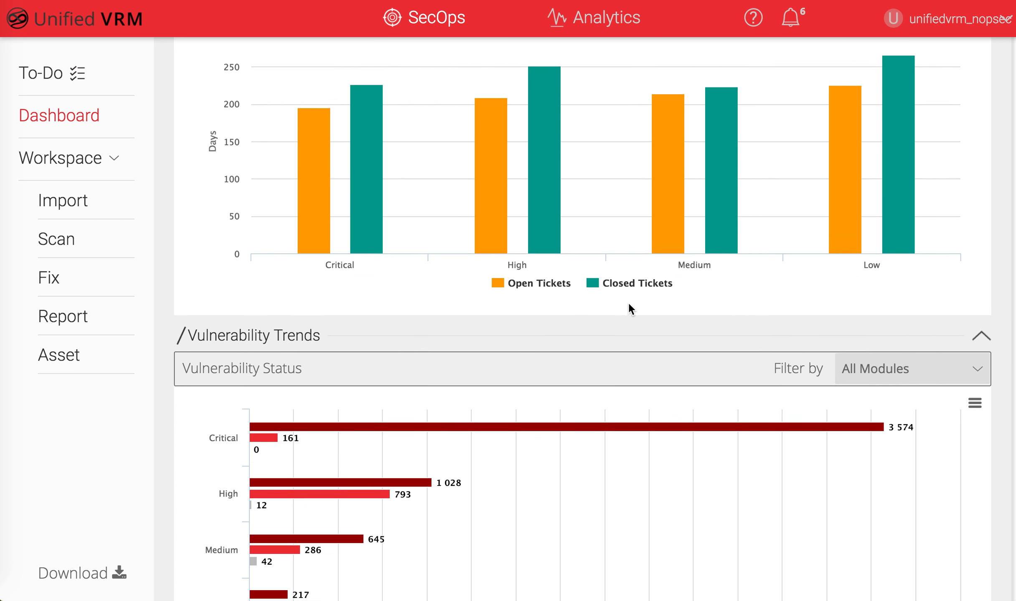
{"action": "scroll", "coordinate": [629, 304], "scroll_direction": "down", "scroll_amount": 10}
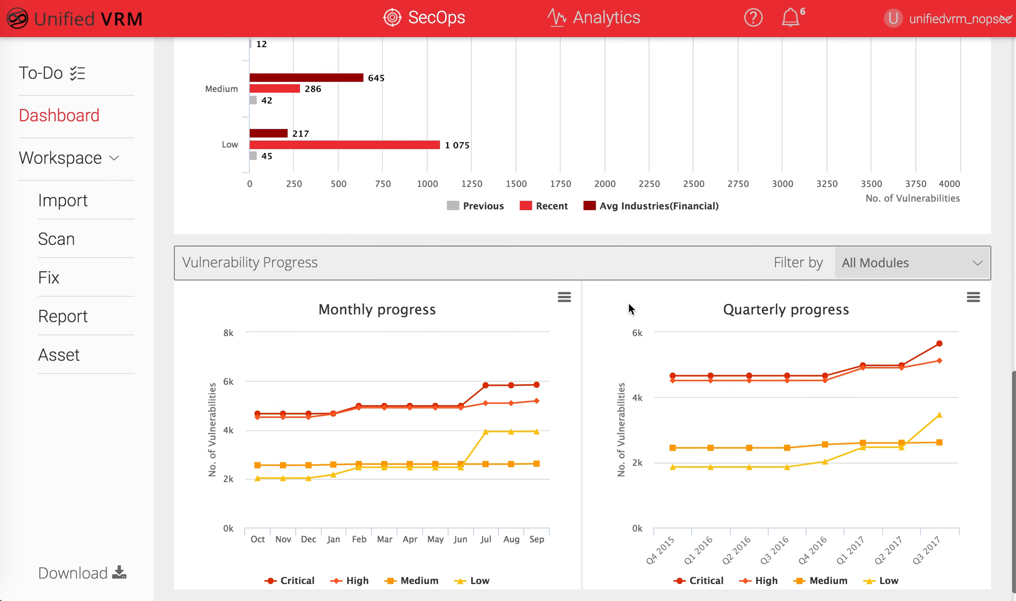
{"action": "scroll", "coordinate": [629, 304], "scroll_direction": "up", "scroll_amount": 18}
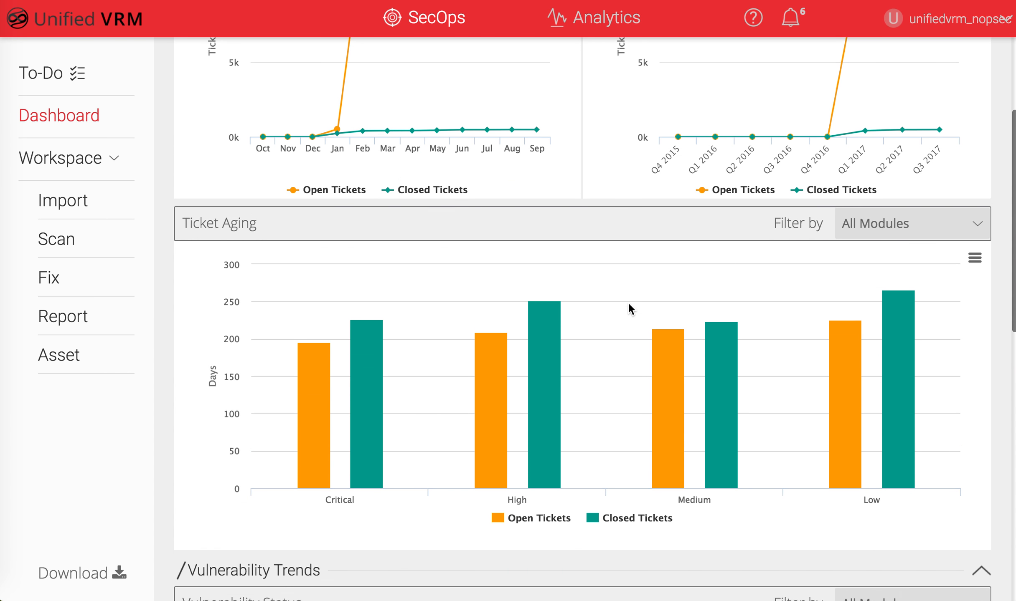